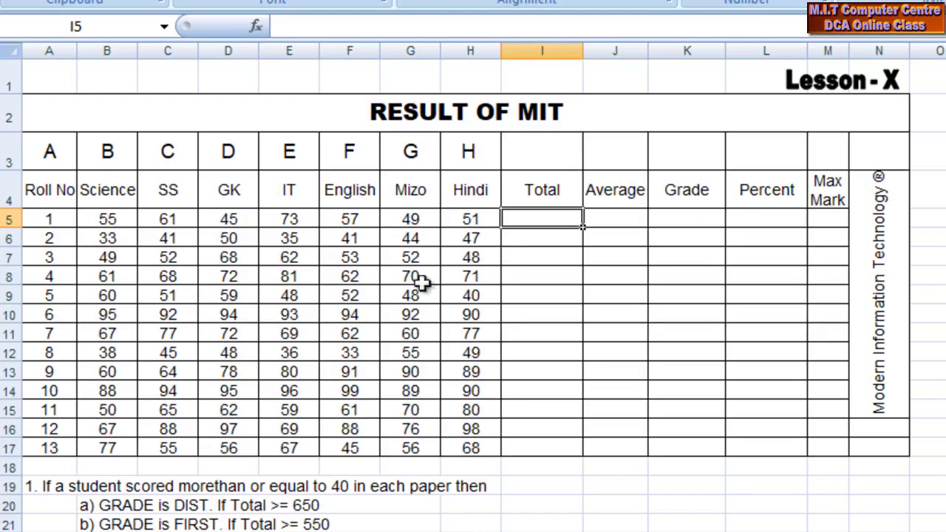
Total the first student's marks in B5:H5 with the Sum function and select the result in I5
{"action": "left_click_drag", "start_coordinate": [102, 220], "coordinate": [489, 226]}
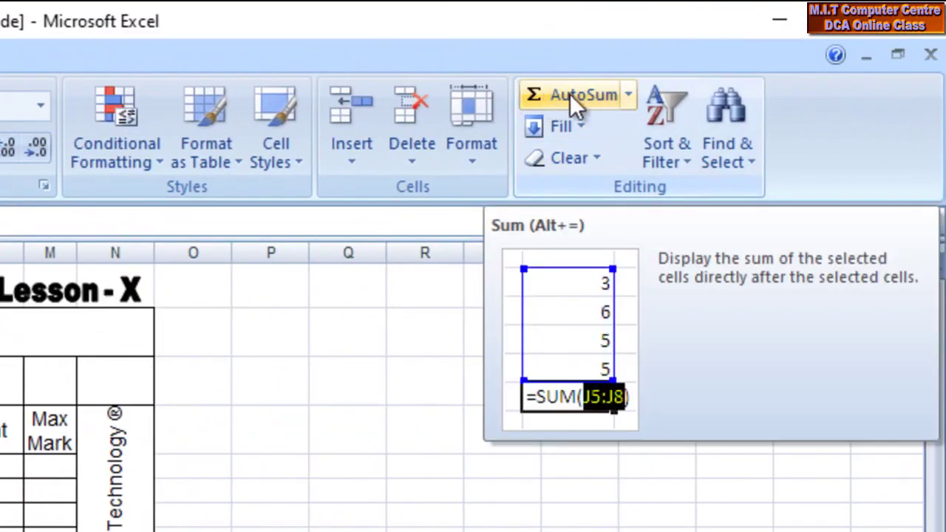
{"action": "left_click", "coordinate": [628, 94]}
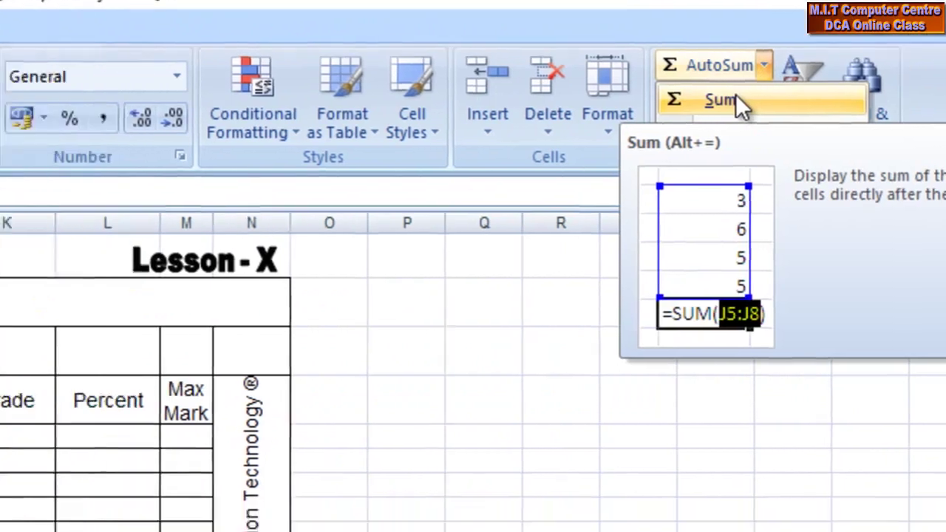
{"action": "left_click", "coordinate": [600, 127]}
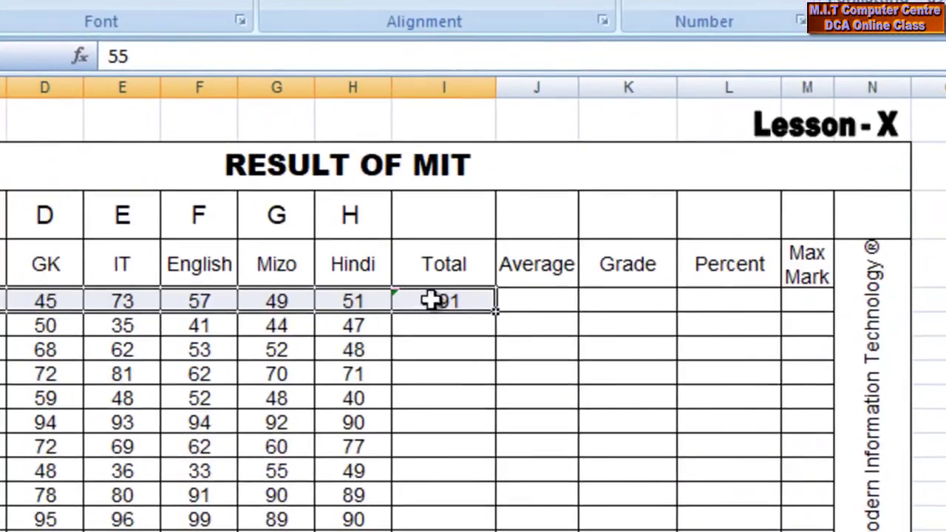
{"action": "left_click", "coordinate": [470, 301]}
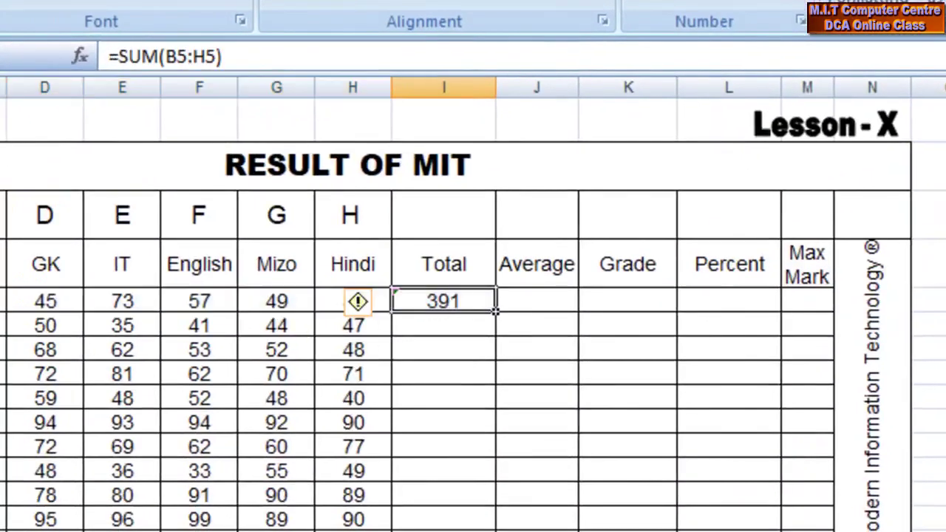
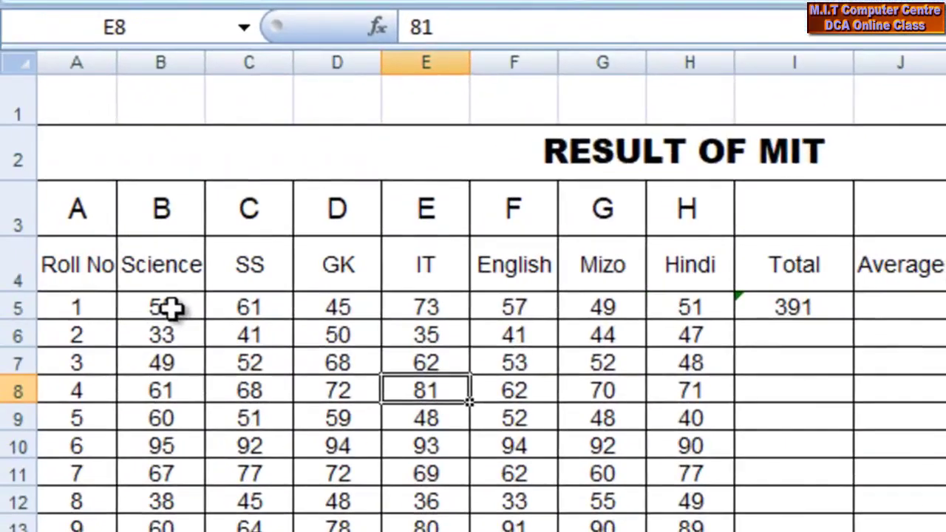
Calculate the average of the first student's marks in B5:H5 into J5 and check the resulting formula
{"action": "left_click_drag", "start_coordinate": [170, 310], "coordinate": [695, 312]}
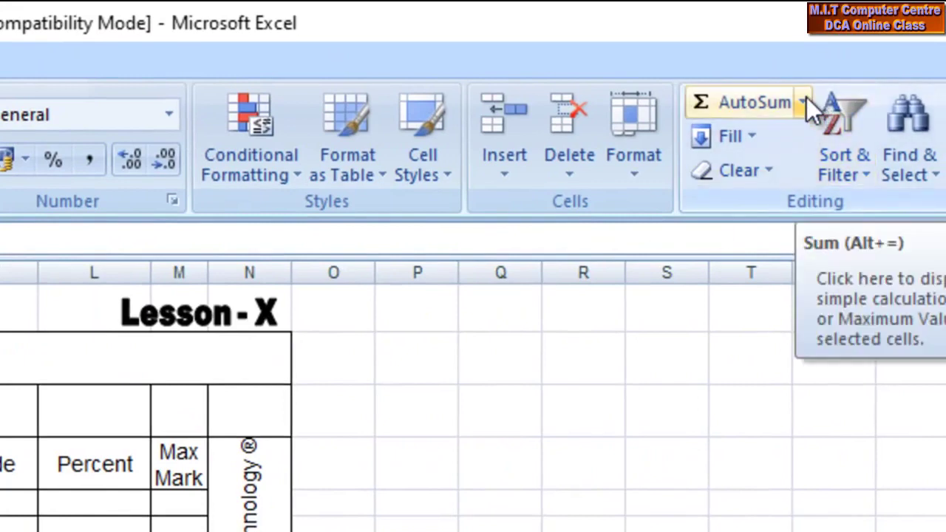
{"action": "left_click", "coordinate": [804, 101]}
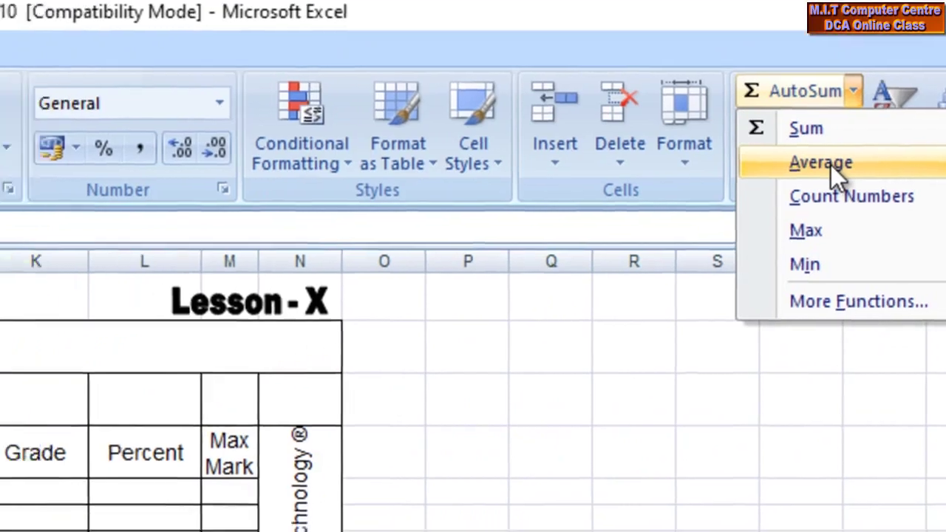
{"action": "left_click", "coordinate": [779, 176]}
{"action": "key", "text": "Return"}
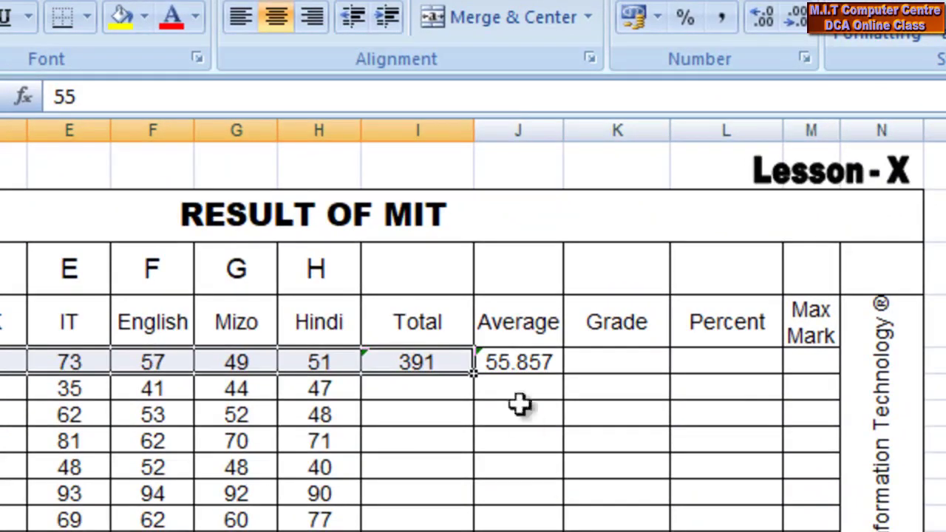
{"action": "left_click", "coordinate": [493, 361]}
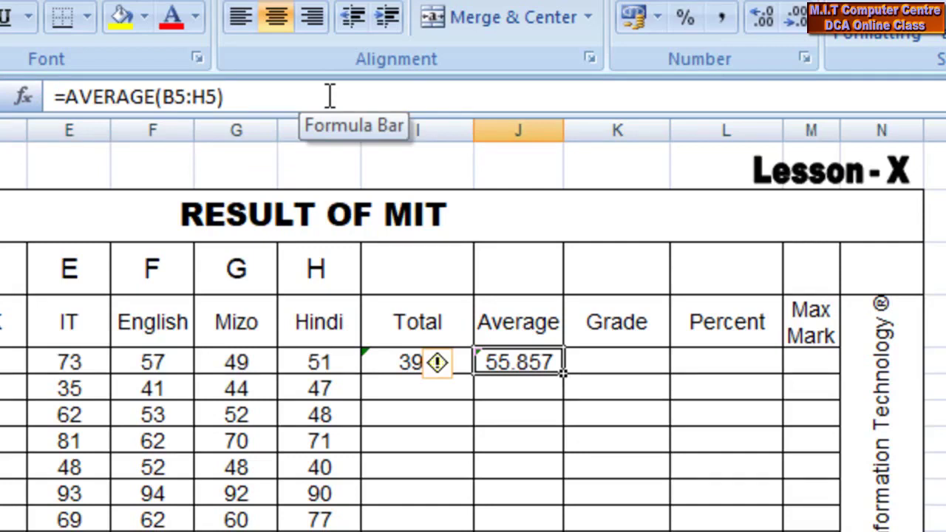
{"action": "left_click", "coordinate": [616, 367]}
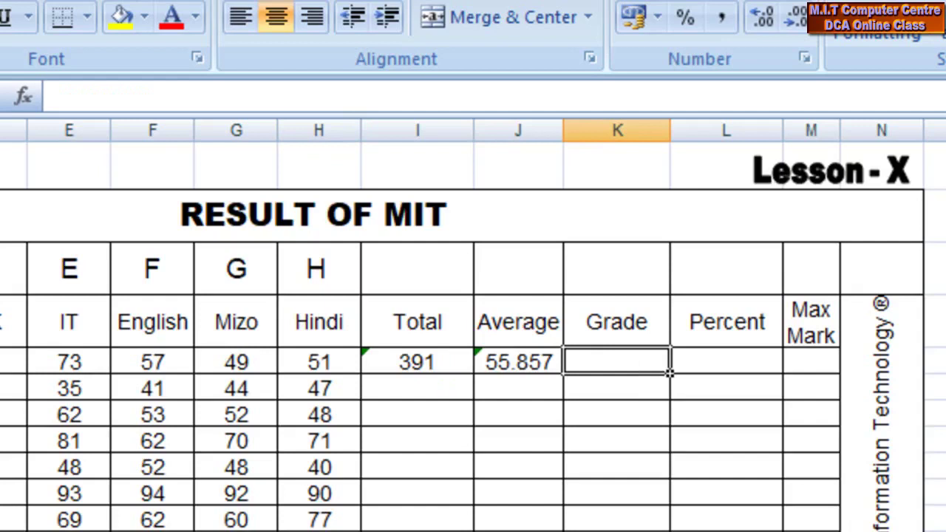
{"action": "scroll", "coordinate": [669, 373], "scroll_direction": "down", "scroll_amount": 2}
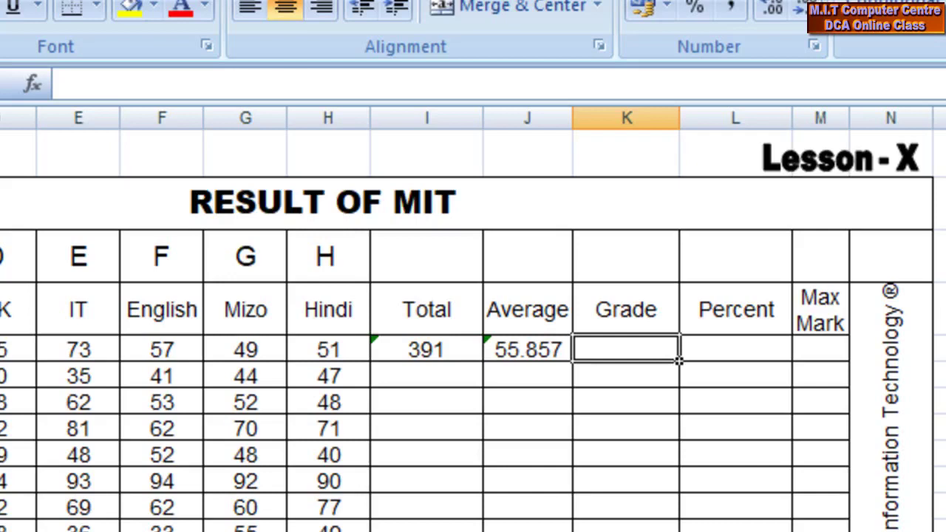
{"action": "left_click", "coordinate": [526, 351]}
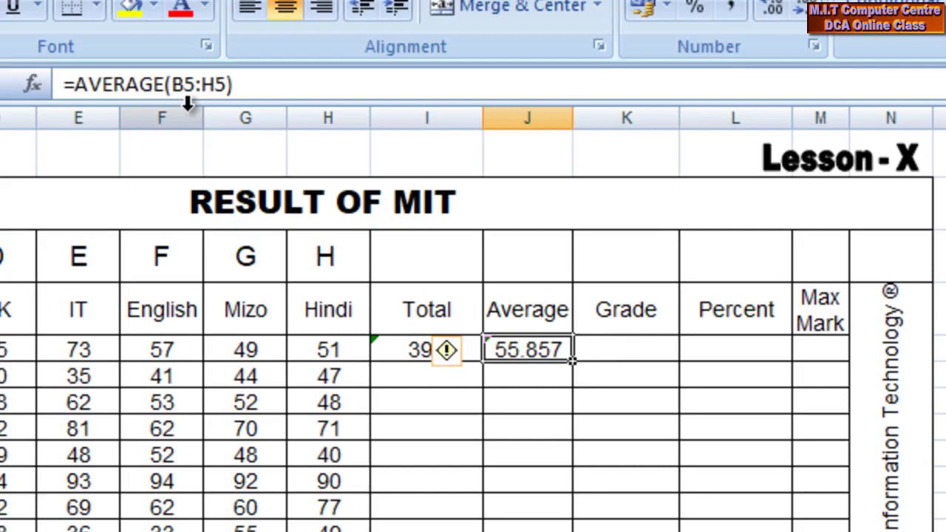
Begin the Grade formula in K5 with an IF that returns "dist" when I5 is at least 650
{"action": "left_click", "coordinate": [622, 350]}
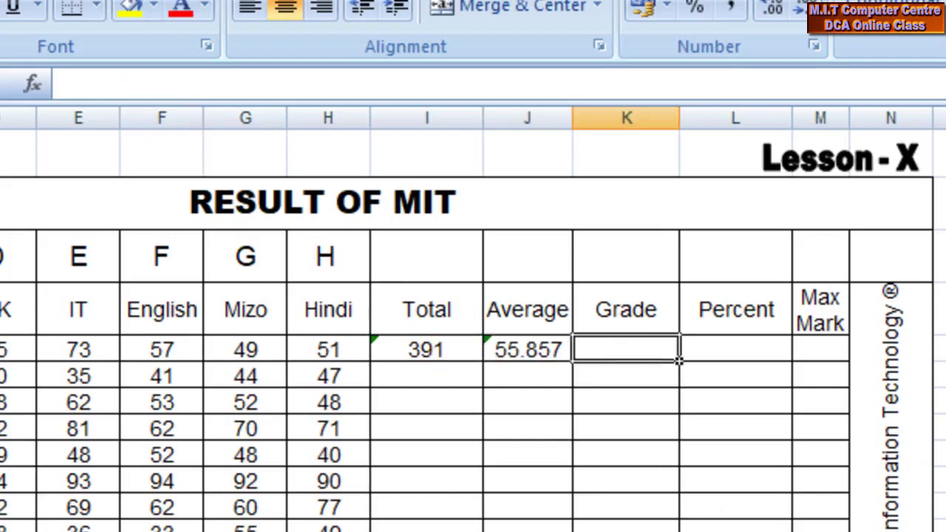
{"action": "type", "text": "="}
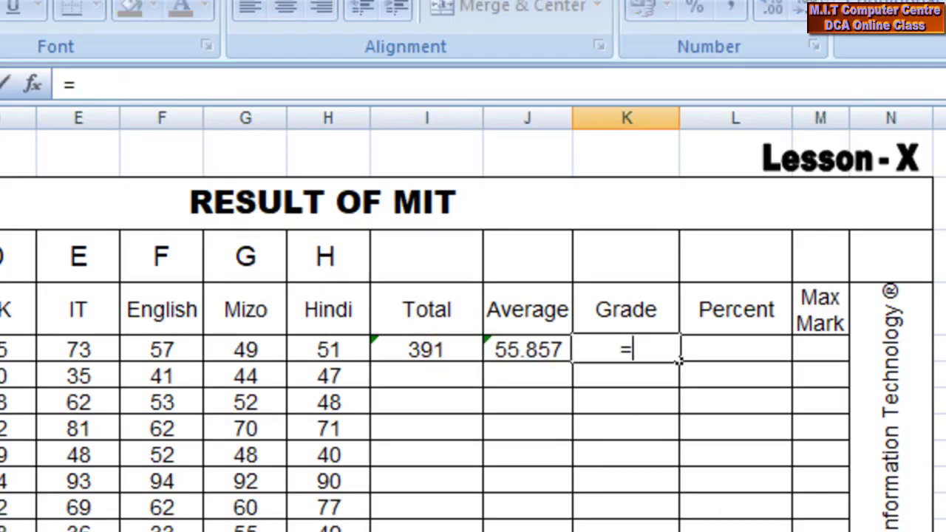
{"action": "type", "text": "if"}
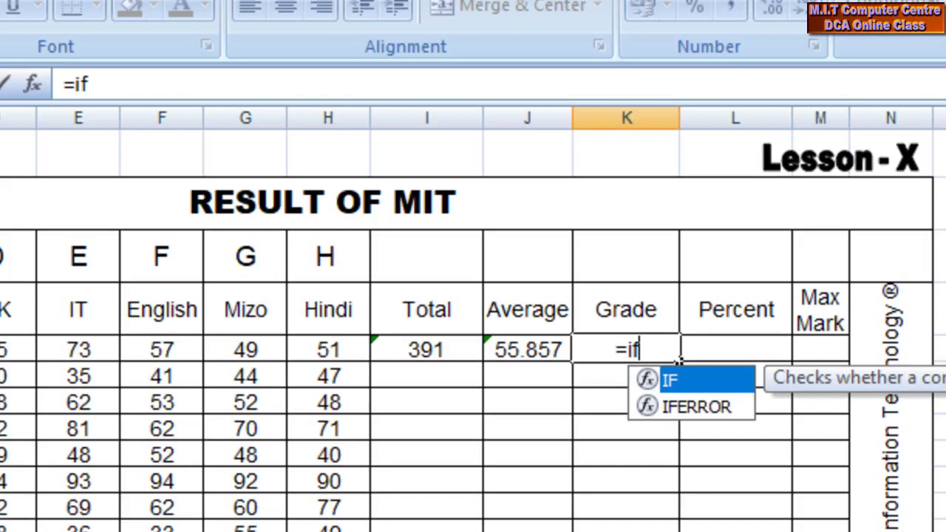
{"action": "type", "text": "("}
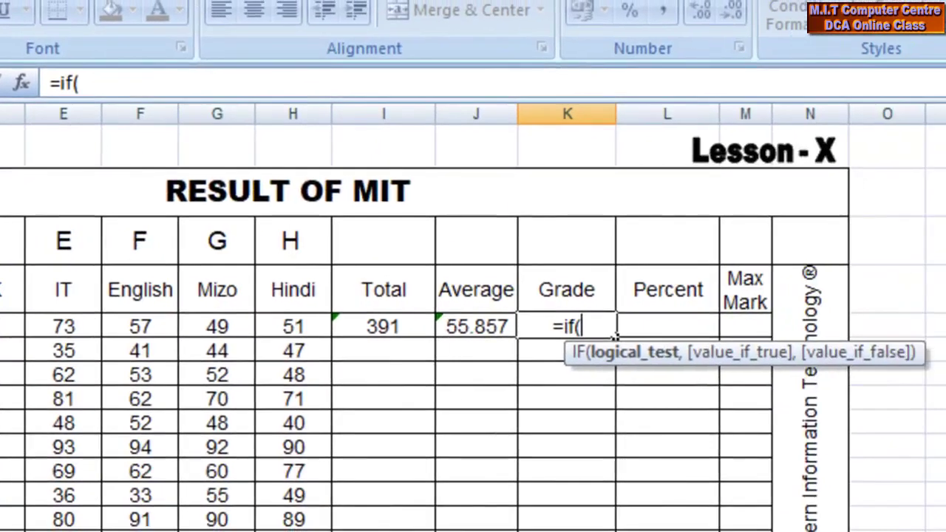
{"action": "type", "text": "i5"}
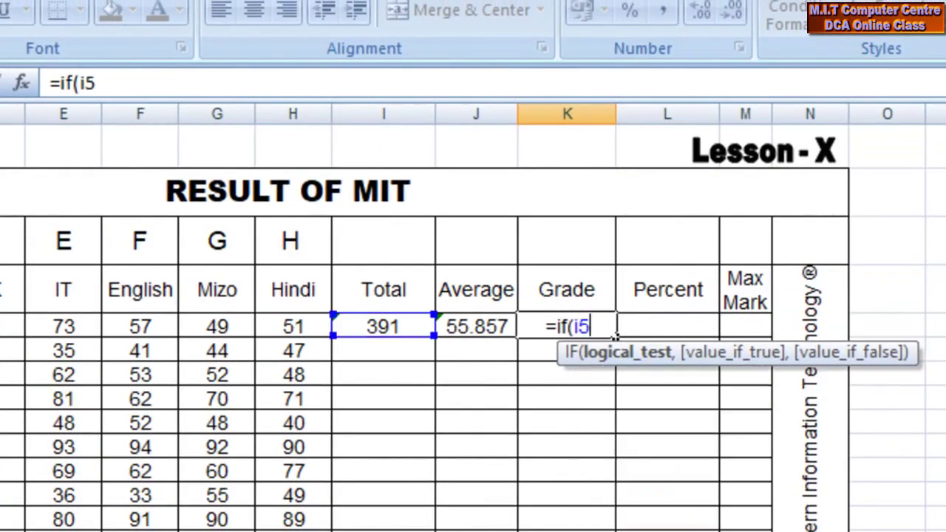
{"action": "type", "text": ">="}
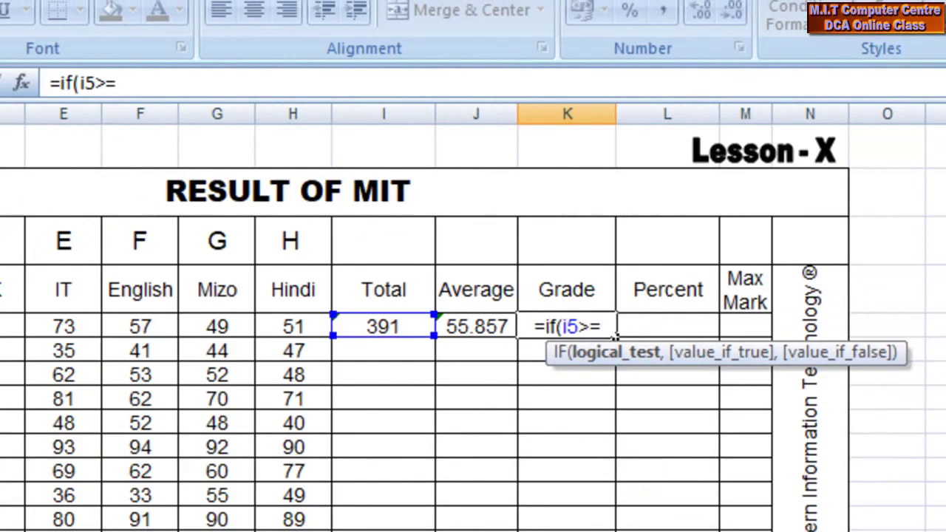
{"action": "type", "text": "650"}
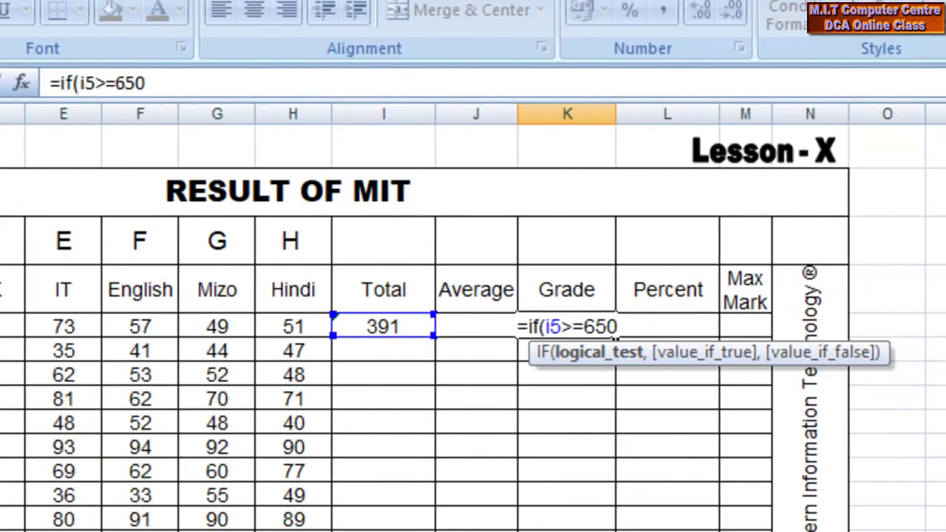
{"action": "type", "text": ","}
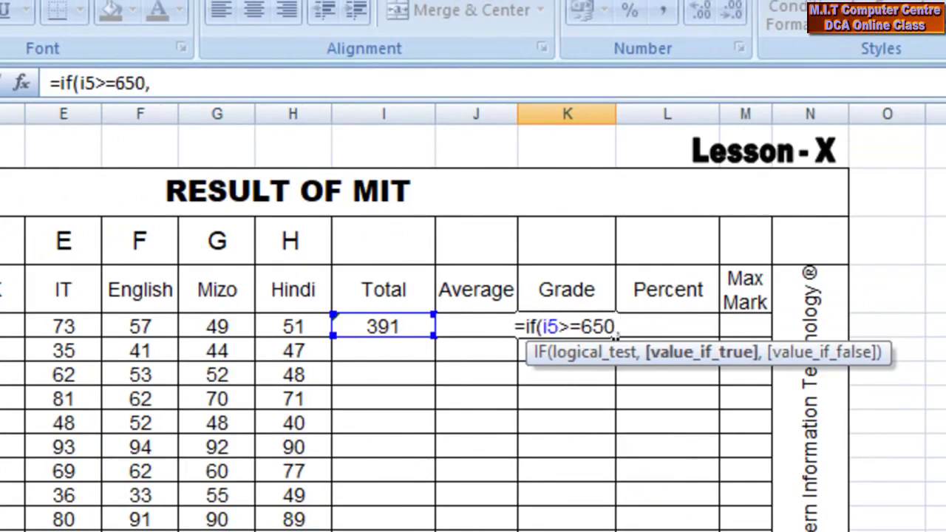
{"action": "type", "text": "\""}
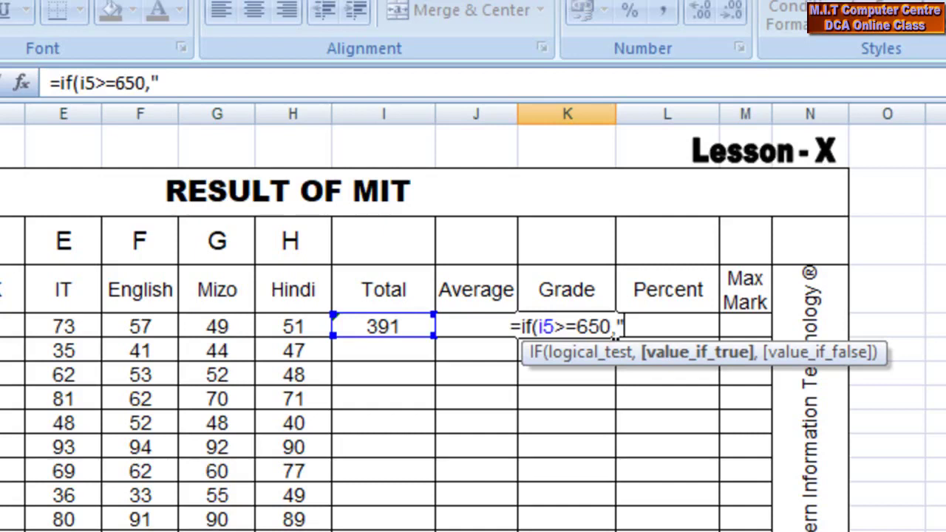
{"action": "type", "text": "dist"}
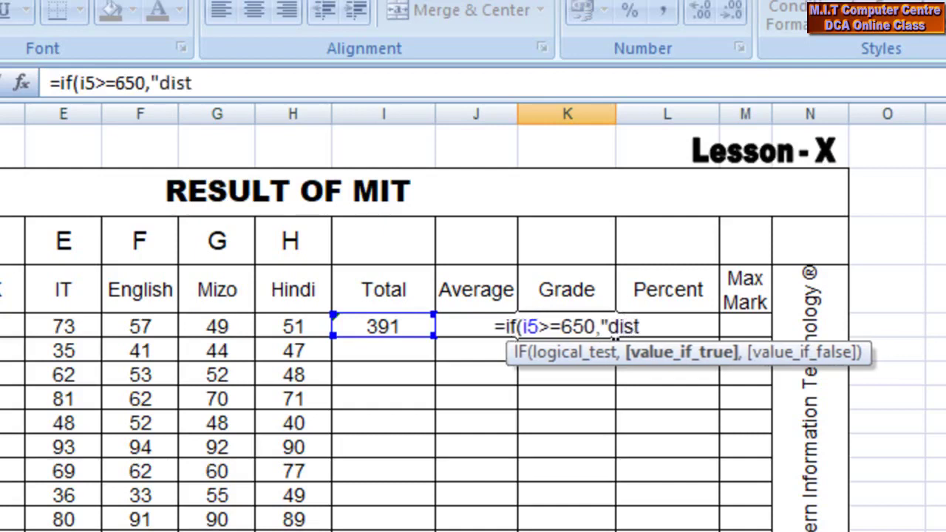
{"action": "type", "text": "\""}
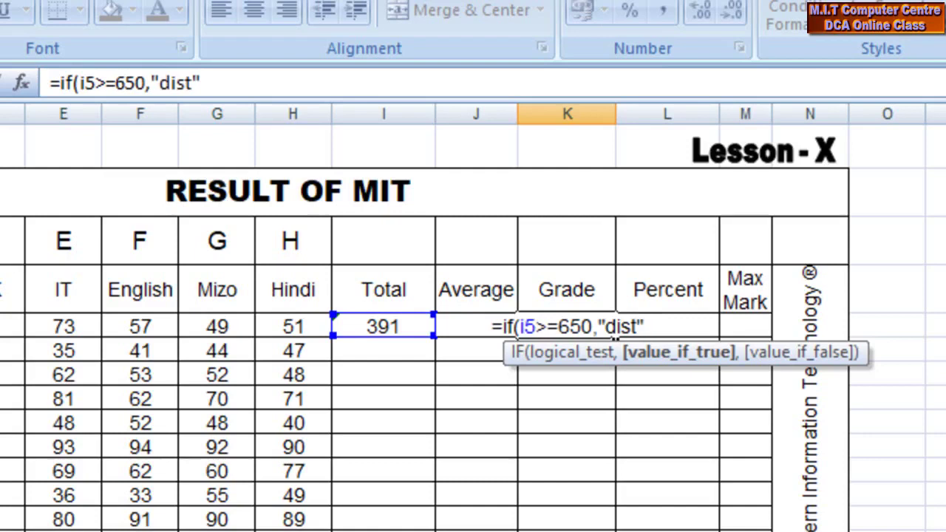
{"action": "type", "text": ","}
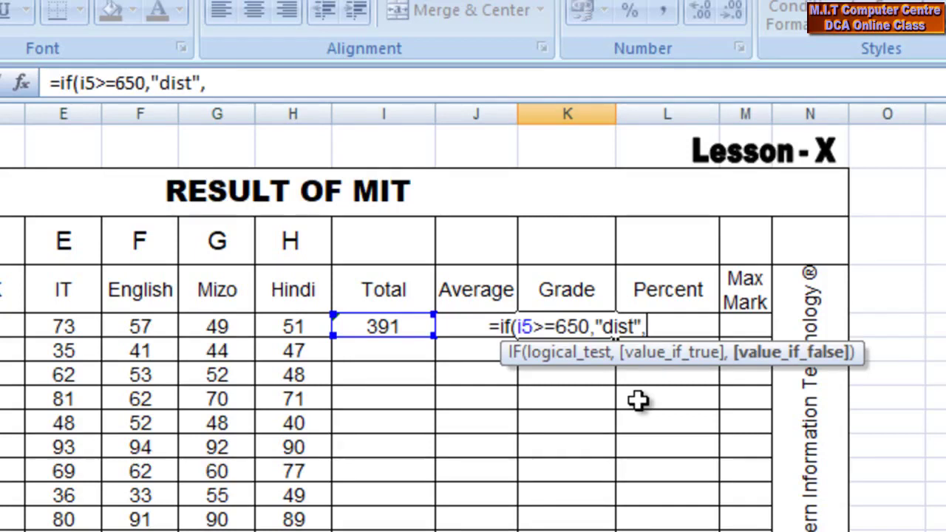
Nest a second IF in the Grade formula's false argument, returning "first" when I5 is at least 550
{"action": "type", "text": "if("}
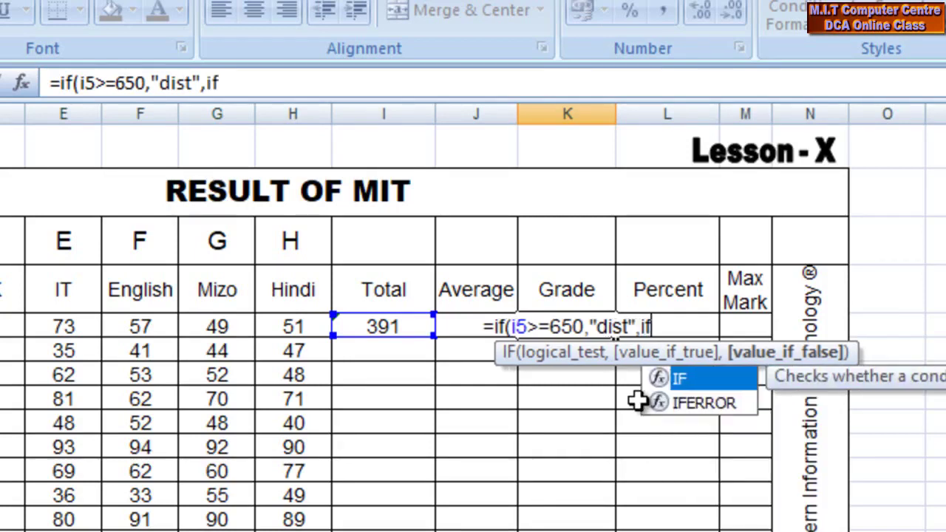
{"action": "type", "text": "i5"}
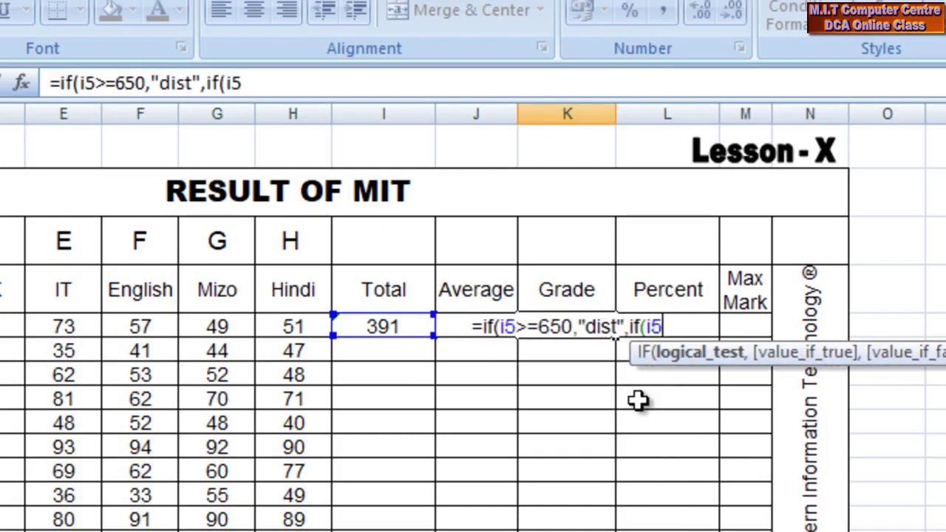
{"action": "type", "text": ">="}
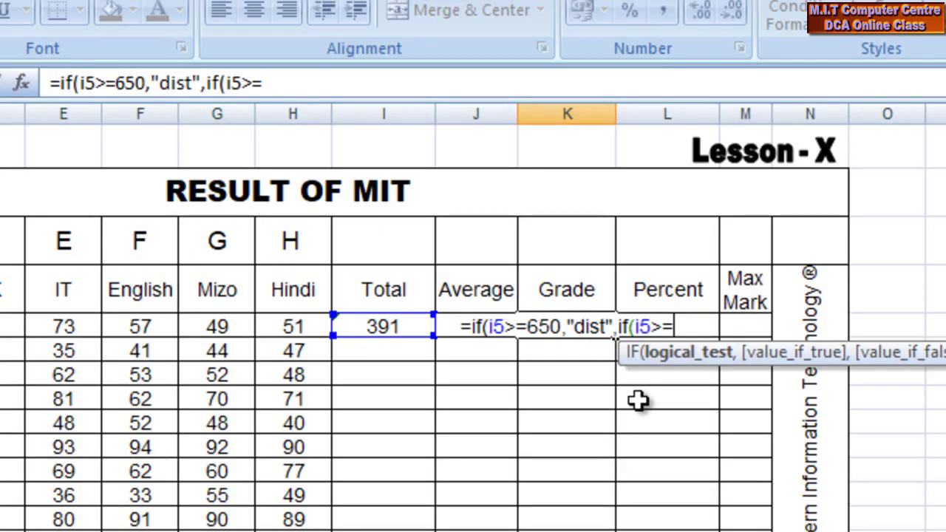
{"action": "type", "text": "550"}
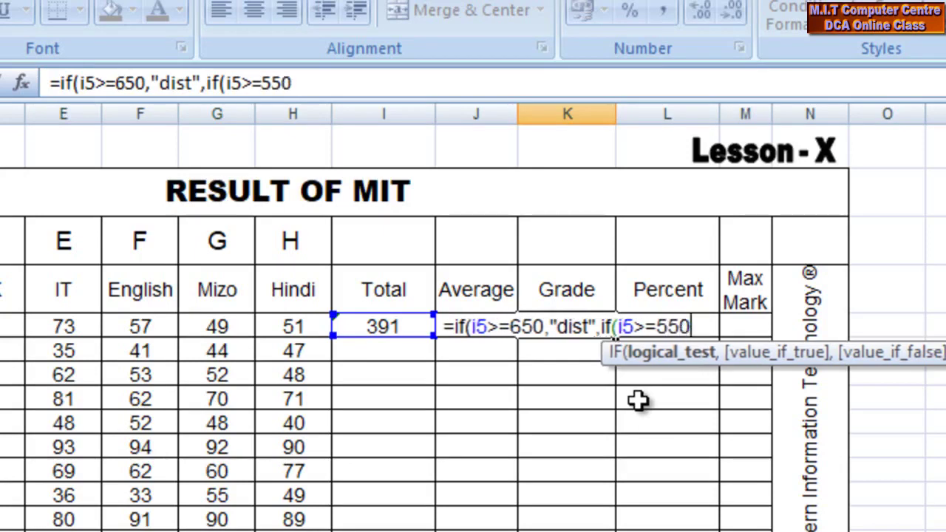
{"action": "type", "text": ","}
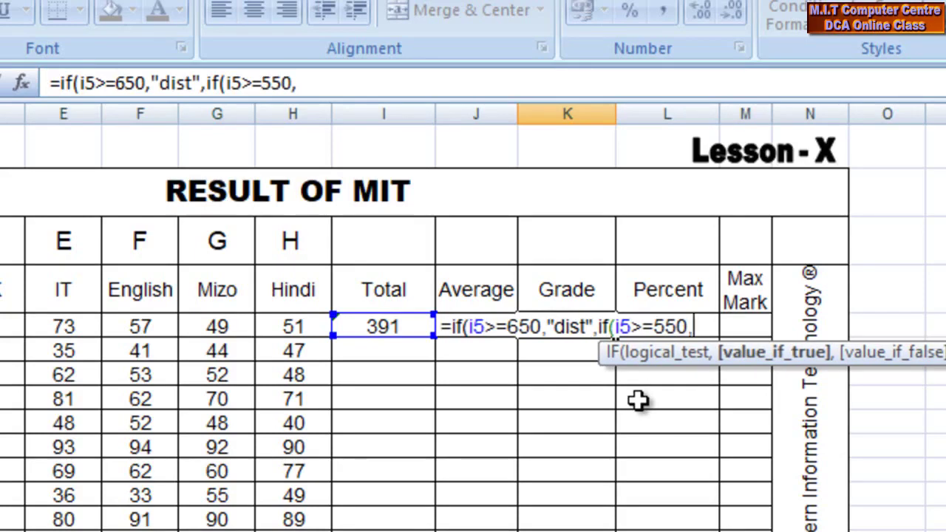
{"action": "type", "text": "\"first"}
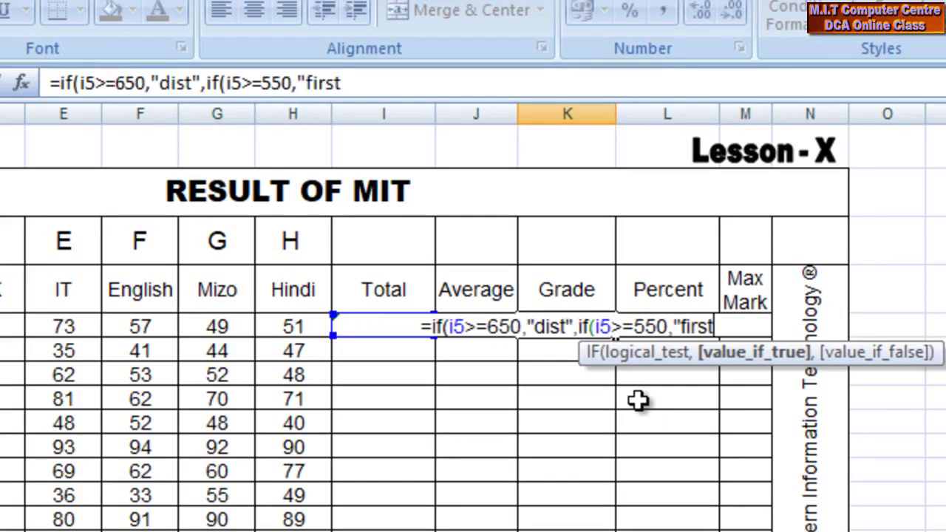
{"action": "type", "text": "\""}
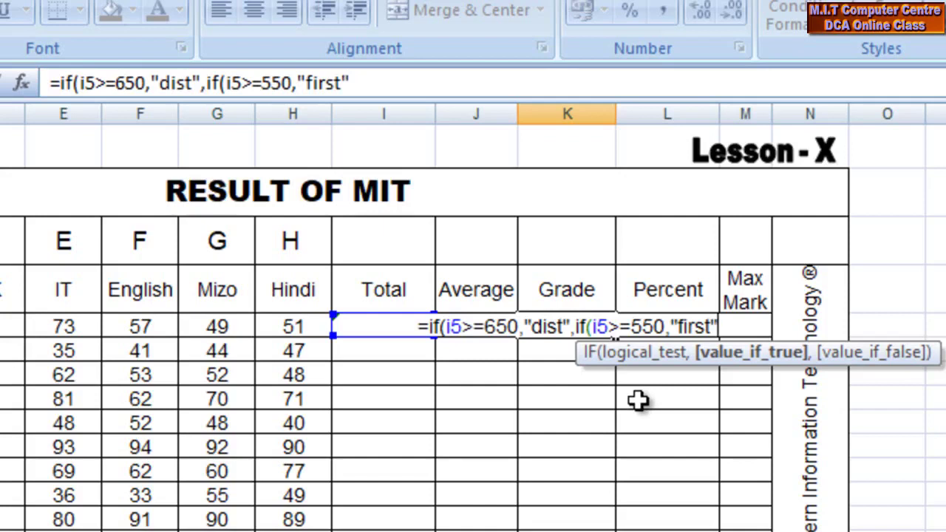
{"action": "type", "text": ","}
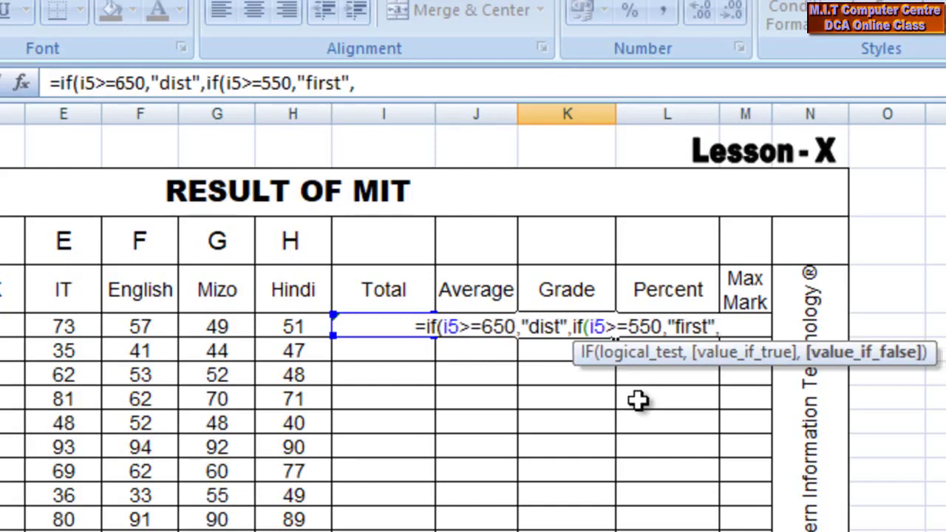
Nest a third IF in the Grade formula's false argument, returning "sec" when I5 is at least 450
{"action": "type", "text": "if"}
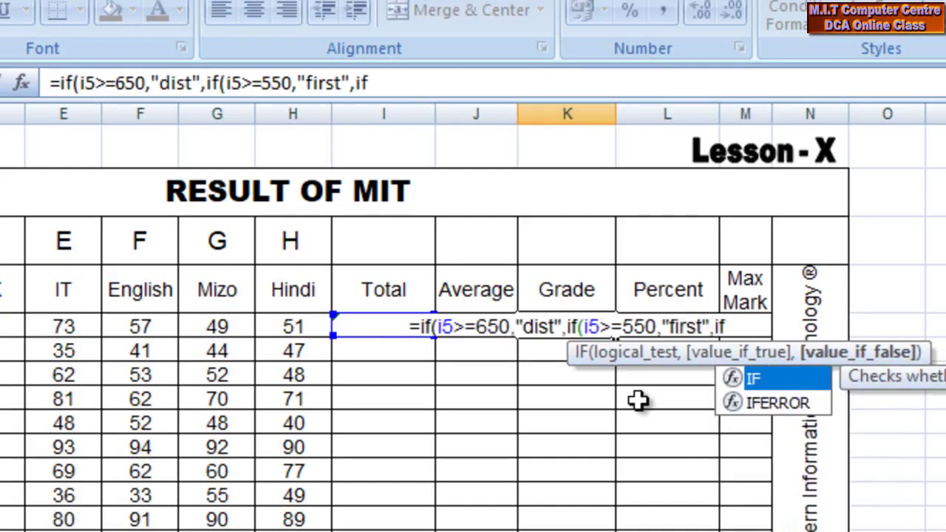
{"action": "type", "text": "("}
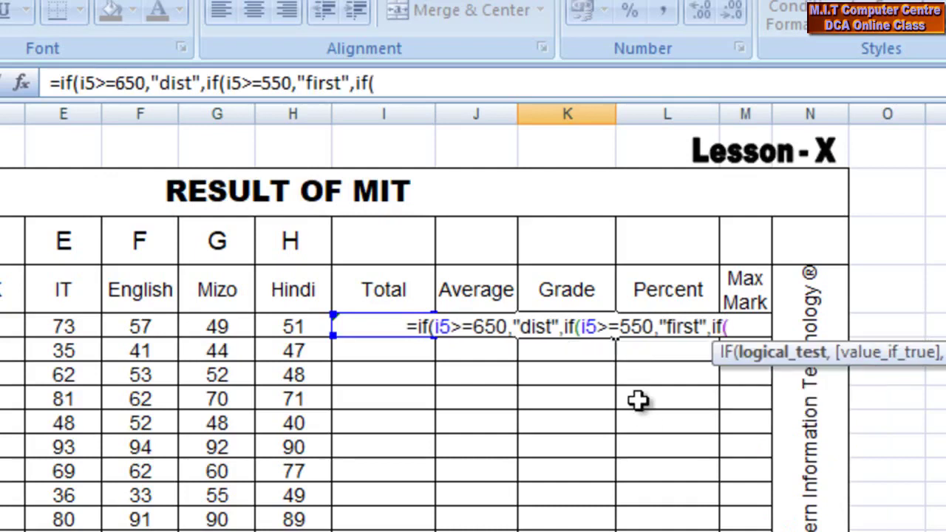
{"action": "type", "text": "i5>"}
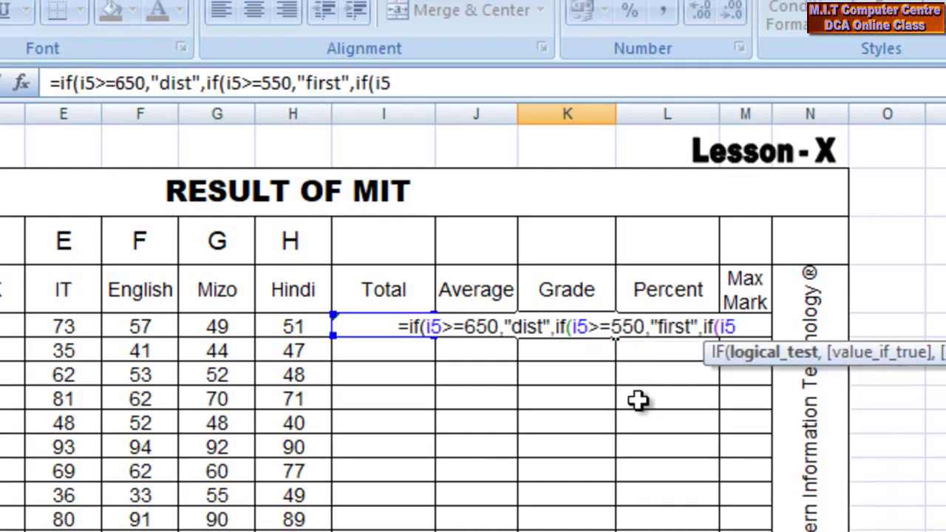
{"action": "type", "text": "=4"}
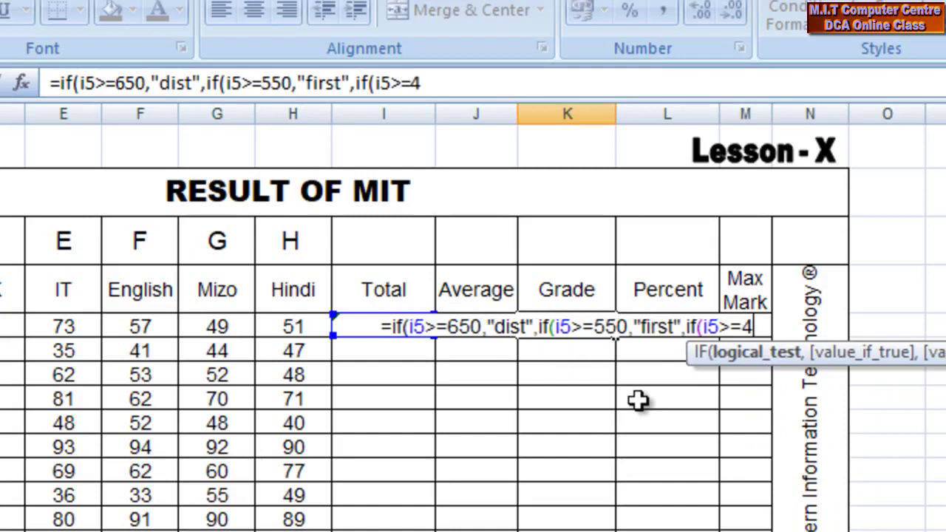
{"action": "type", "text": "50,\""}
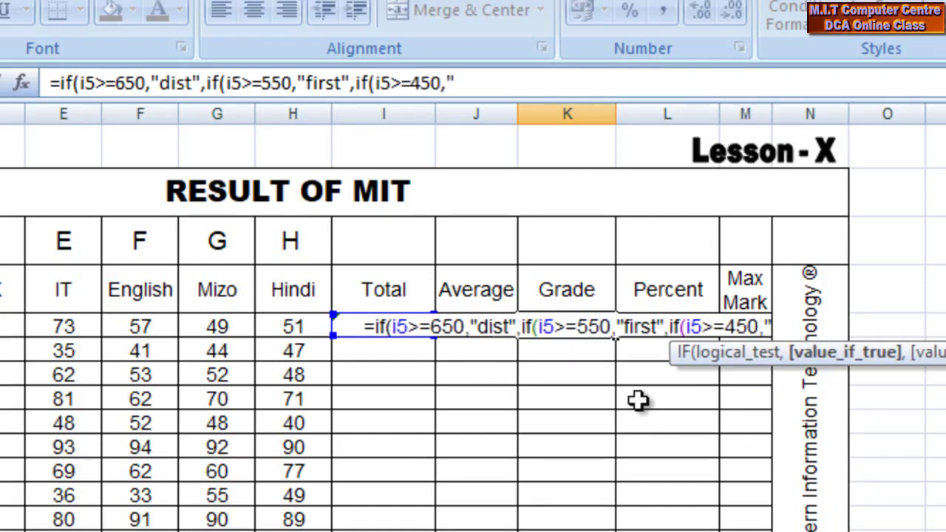
{"action": "type", "text": "sec\","}
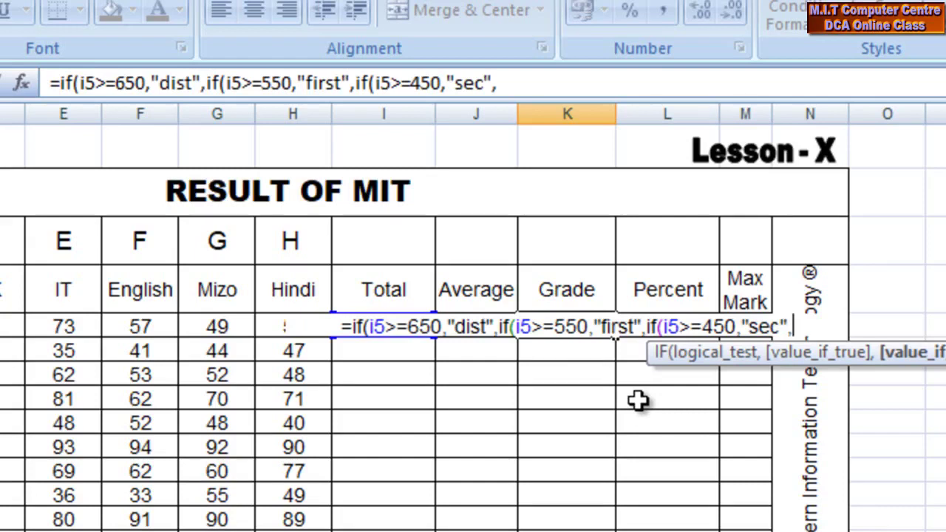
Nest a fourth IF in the Grade formula's false argument, returning "third" when I5 is at least 350
{"action": "type", "text": "if"}
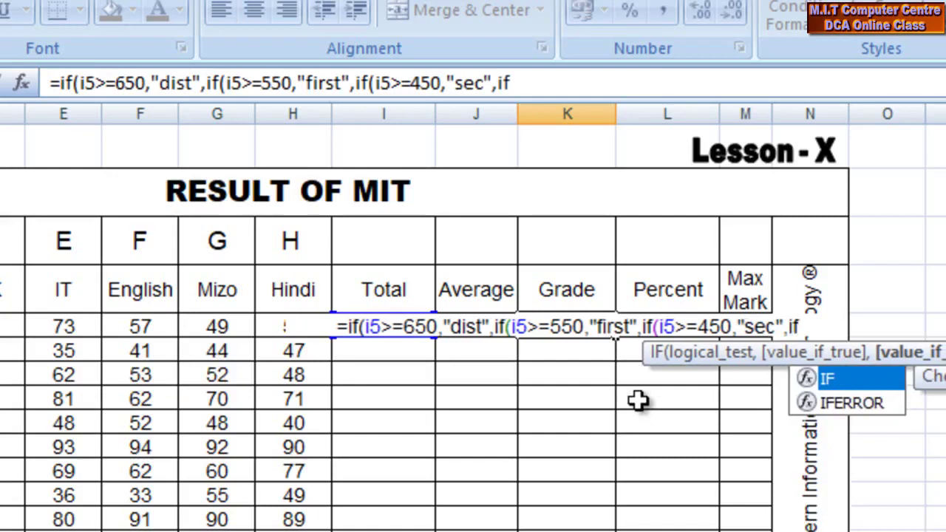
{"action": "type", "text": "(i5"}
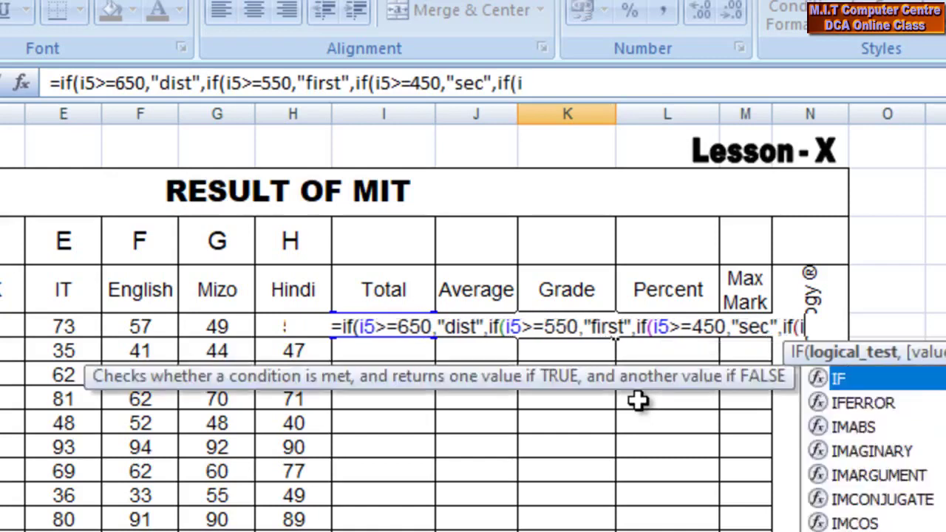
{"action": "type", "text": ">="}
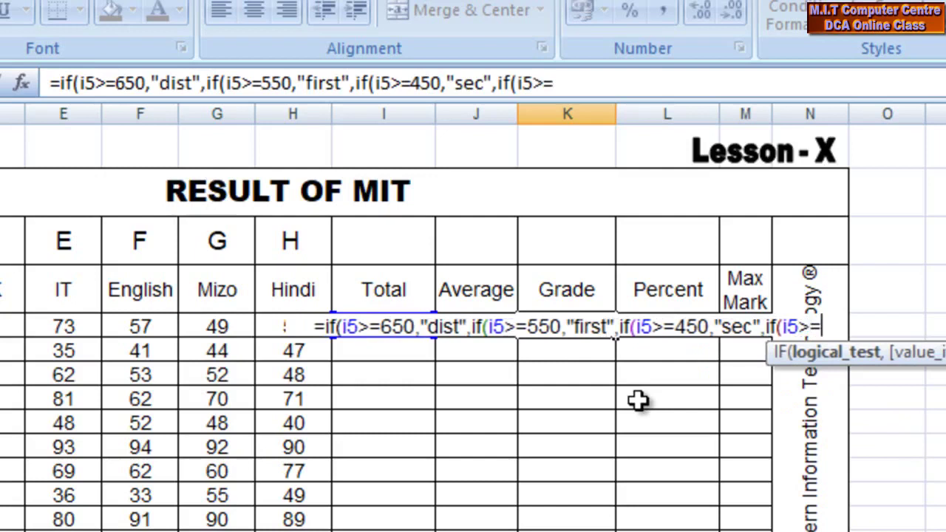
{"action": "type", "text": "350,\""}
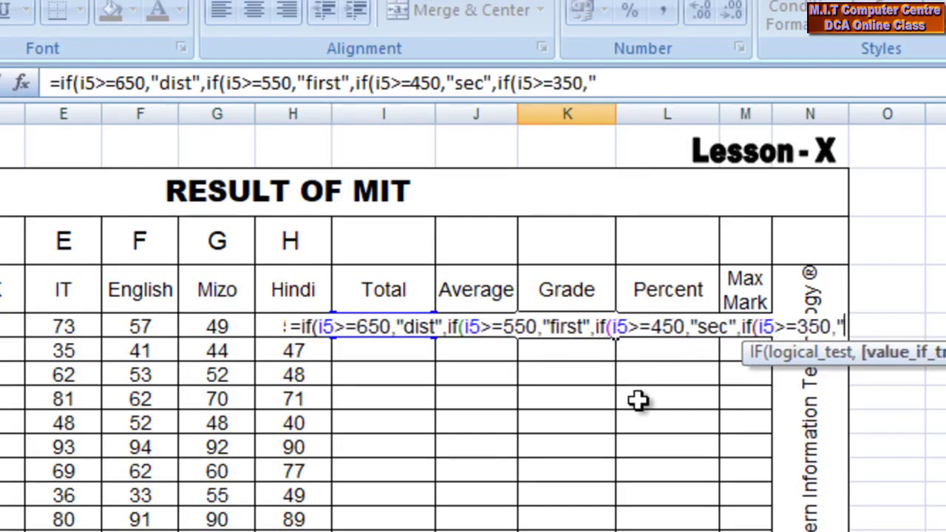
{"action": "type", "text": "third"}
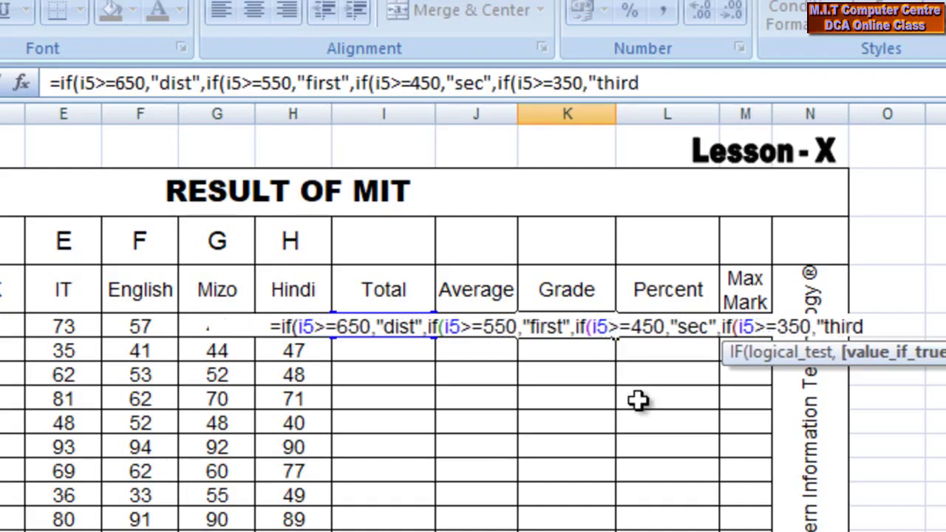
{"action": "type", "text": "\","}
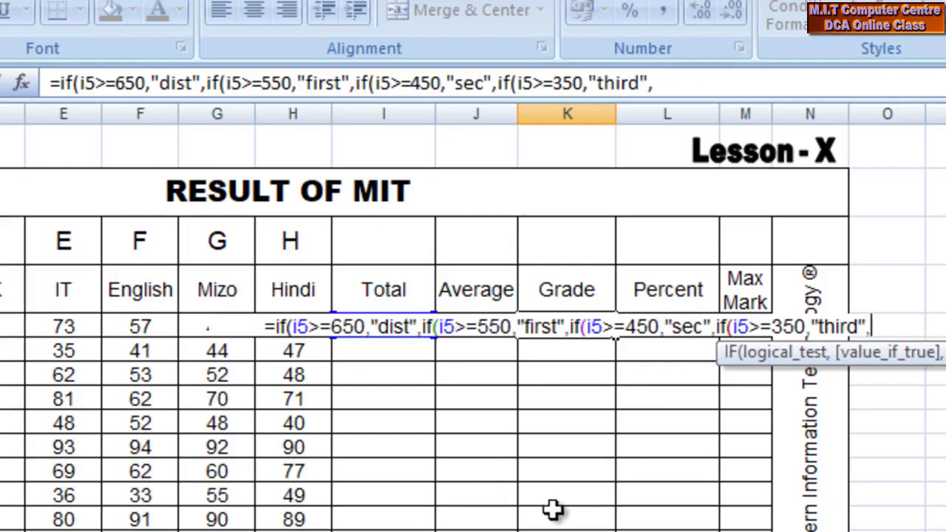
Finish the Grade formula with "fail" as the last false value, close all four IFs, and check the entered formula in K5
{"action": "type", "text": "\""}
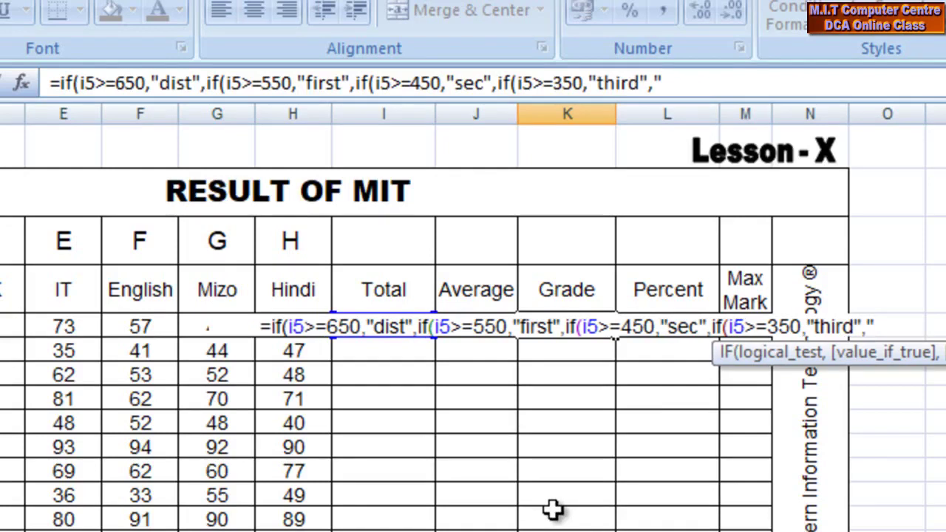
{"action": "type", "text": "fail"}
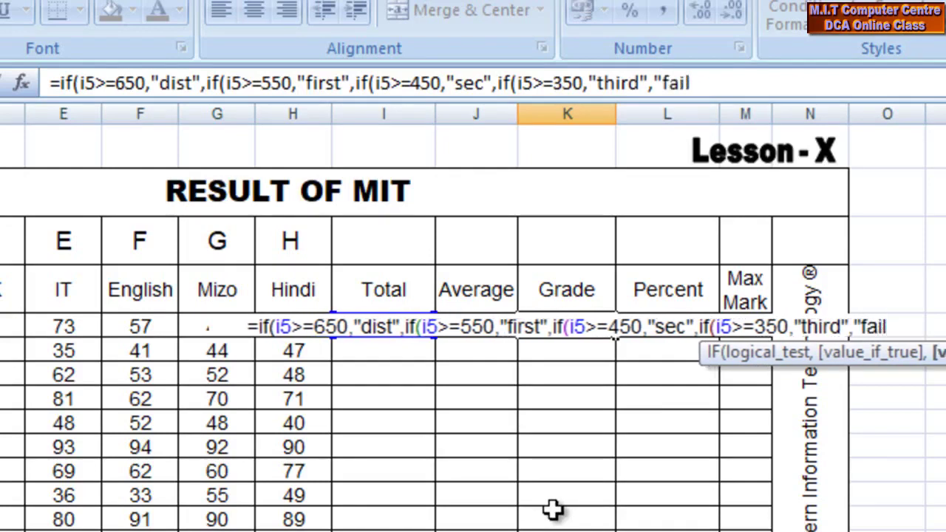
{"action": "type", "text": "\""}
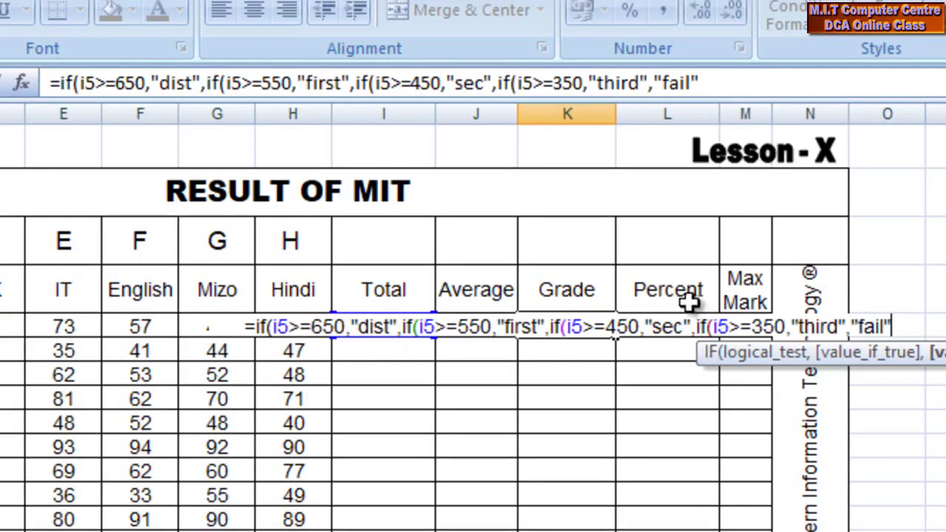
{"action": "type", "text": "))))"}
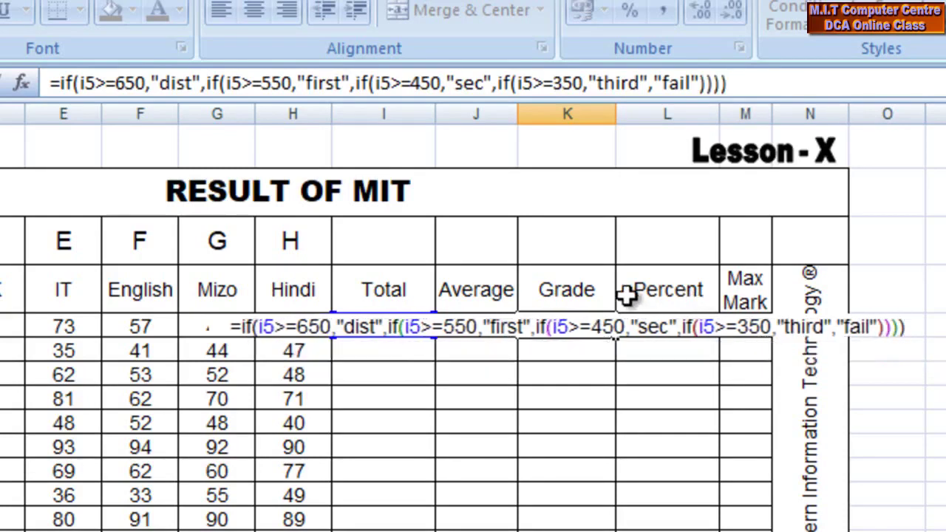
{"action": "key", "text": "Return"}
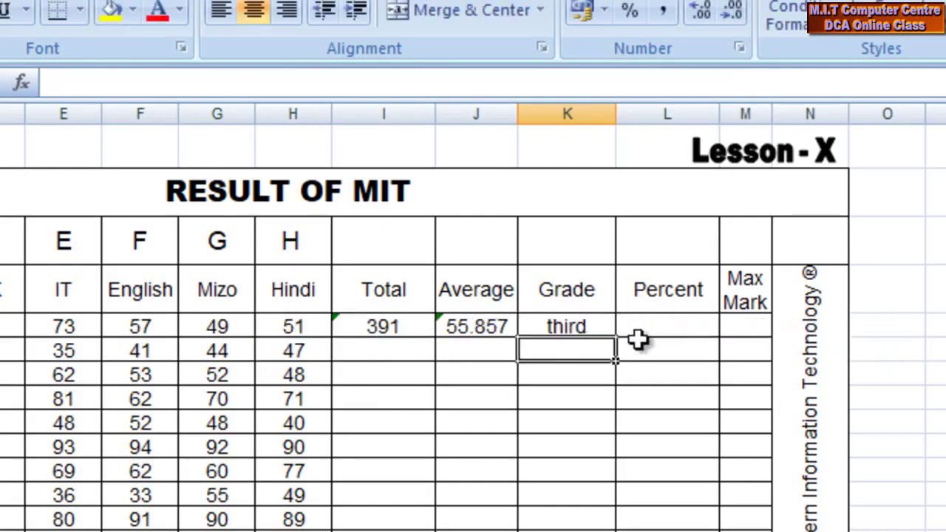
{"action": "left_click", "coordinate": [585, 325]}
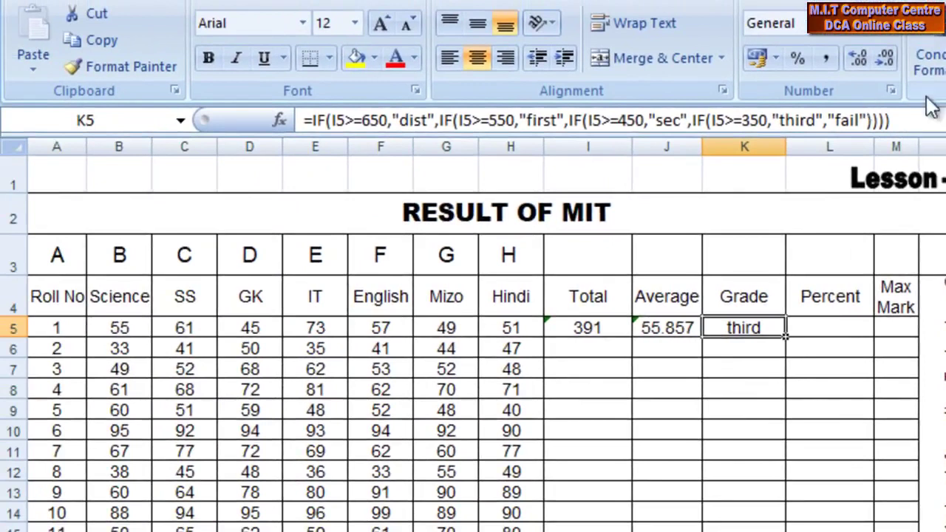
Calculate the first student's percentage in L5 with the formula =I5/700*100
{"action": "left_click", "coordinate": [814, 324]}
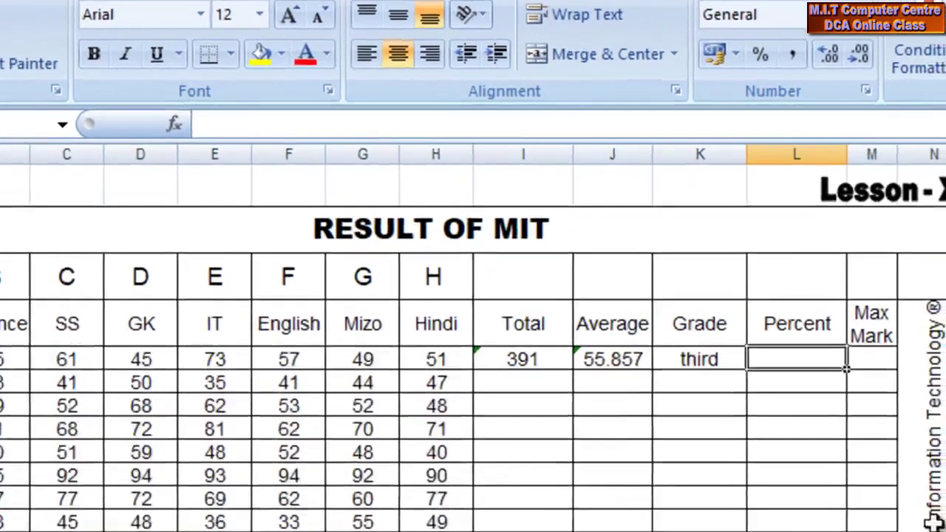
{"action": "type", "text": "="}
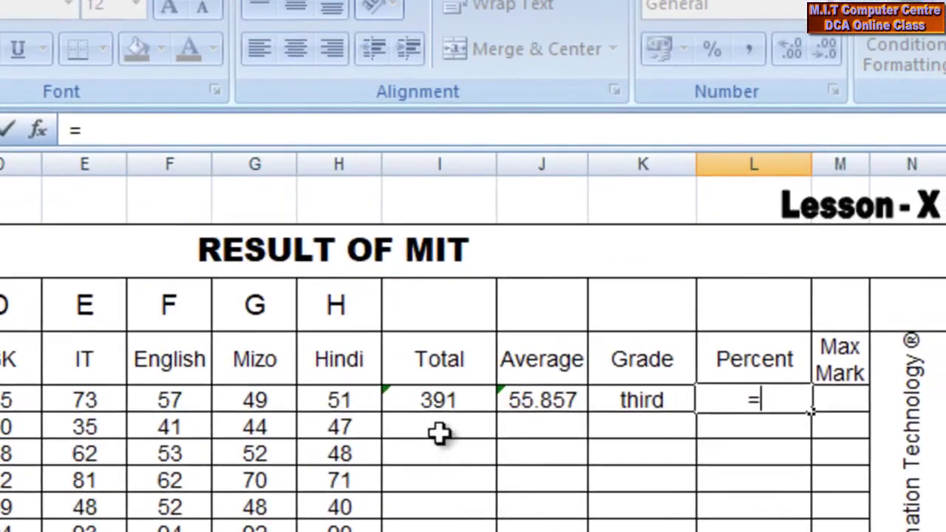
{"action": "left_click", "coordinate": [441, 399]}
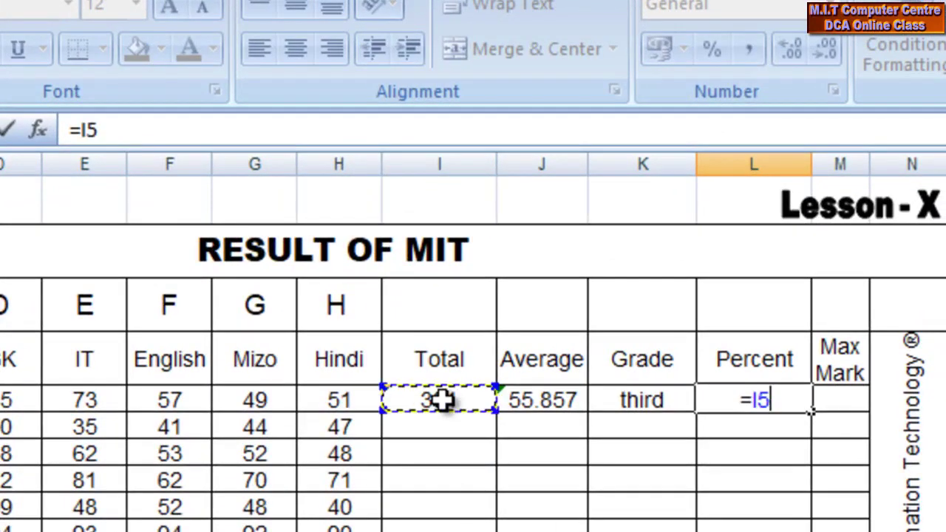
{"action": "type", "text": "/"}
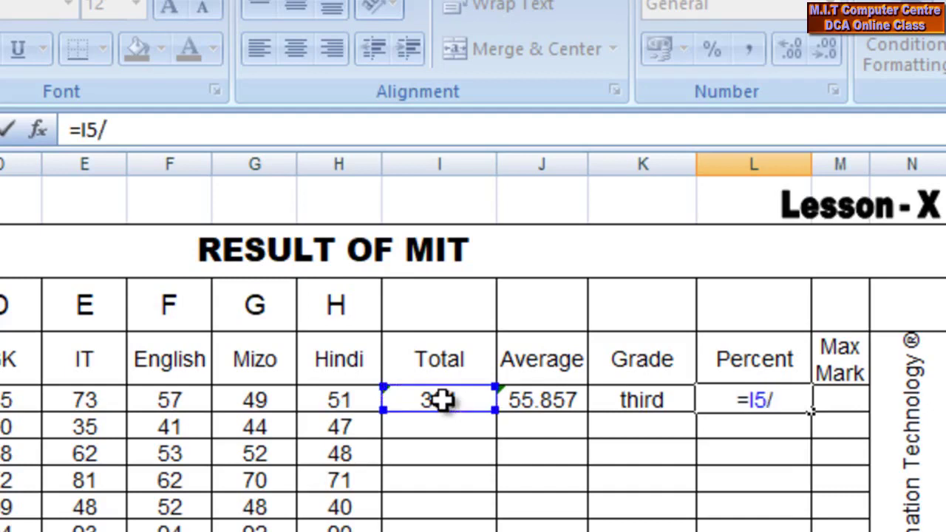
{"action": "type", "text": "700"}
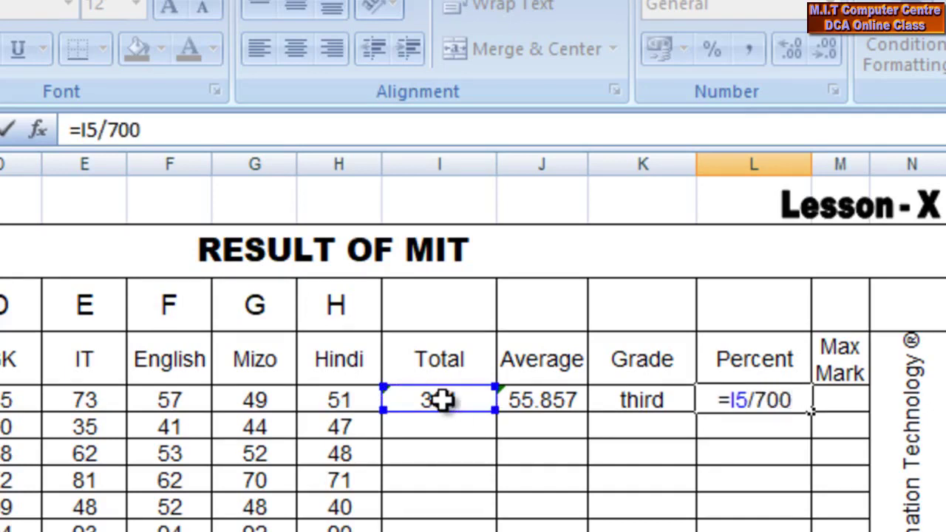
{"action": "type", "text": "*"}
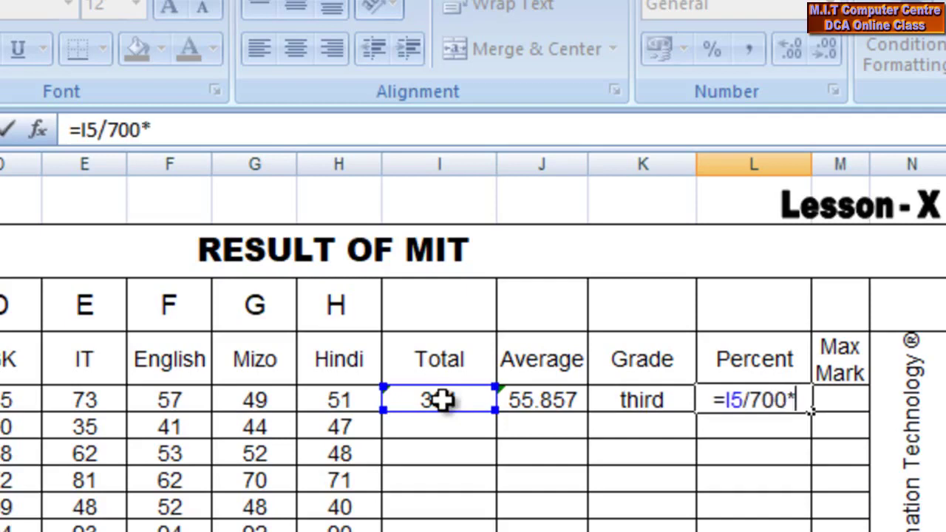
{"action": "type", "text": "100"}
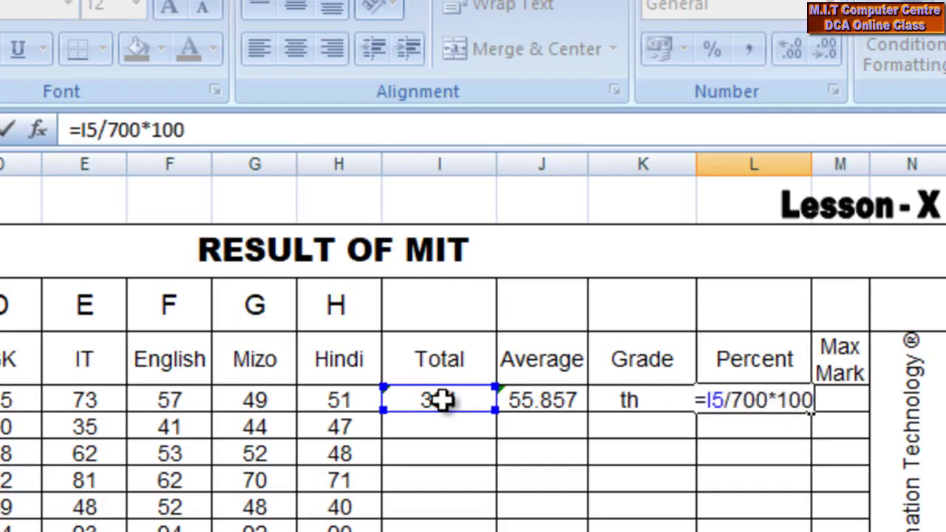
{"action": "key", "text": "Return"}
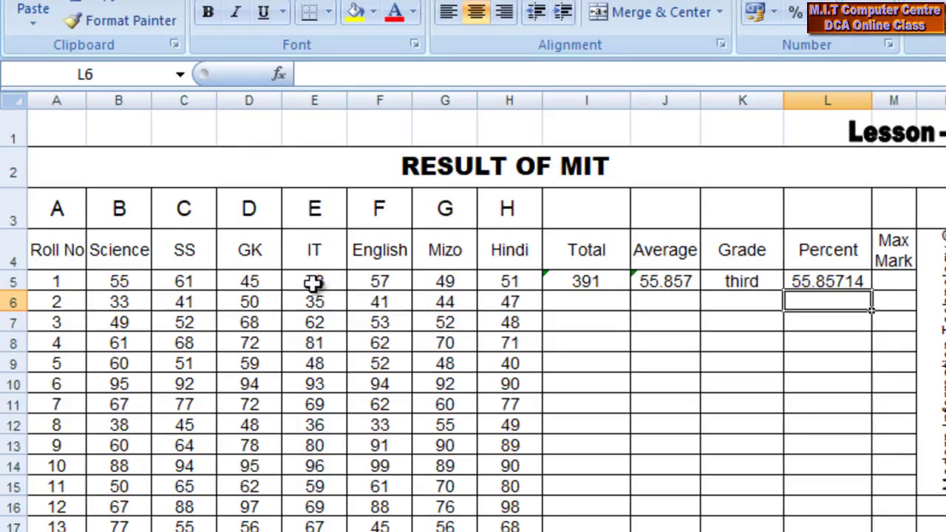
Find the first student's highest mark in B5:H5 with the Max function into M5, and check its formula against the marks
{"action": "left_click_drag", "start_coordinate": [119, 277], "coordinate": [507, 288]}
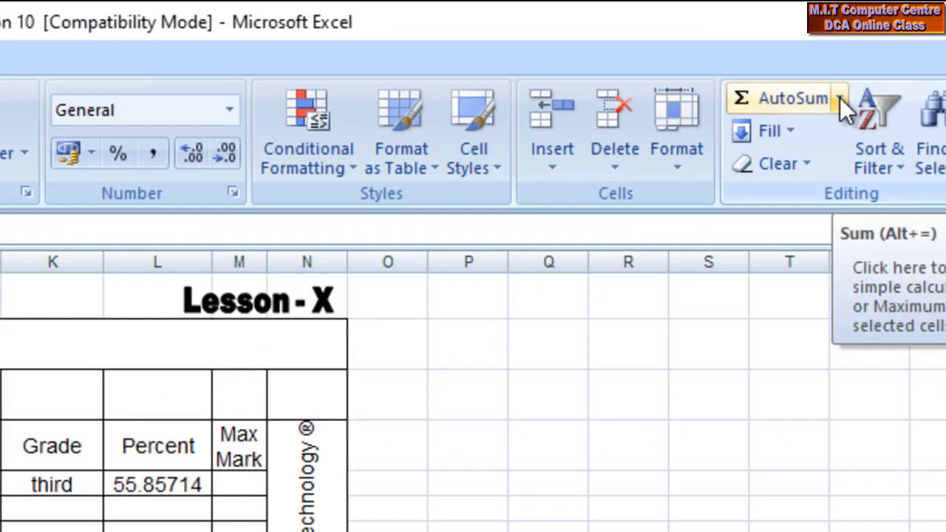
{"action": "left_click", "coordinate": [840, 97]}
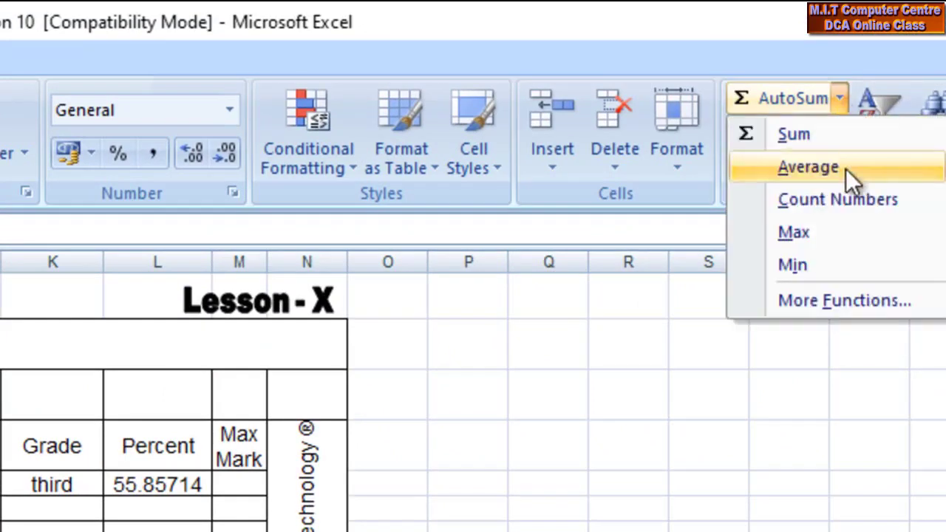
{"action": "left_click", "coordinate": [813, 233]}
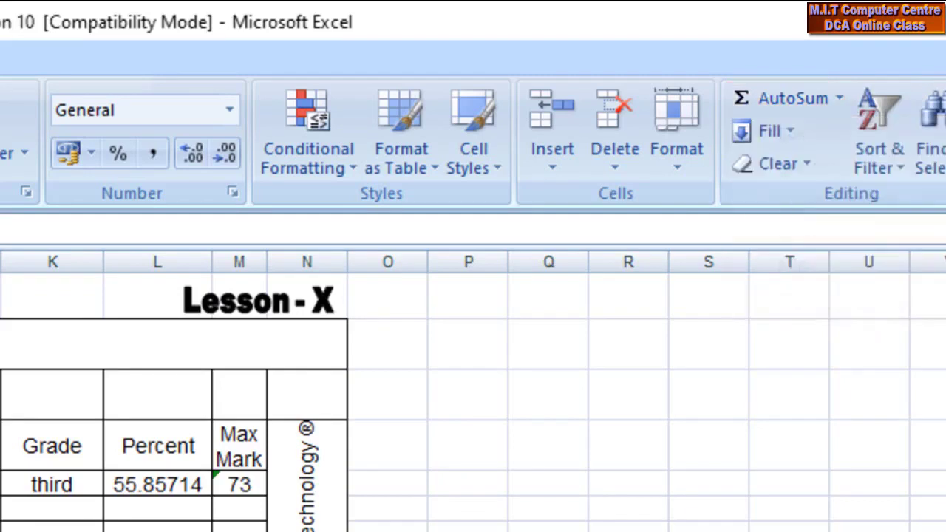
{"action": "left_click", "coordinate": [239, 482]}
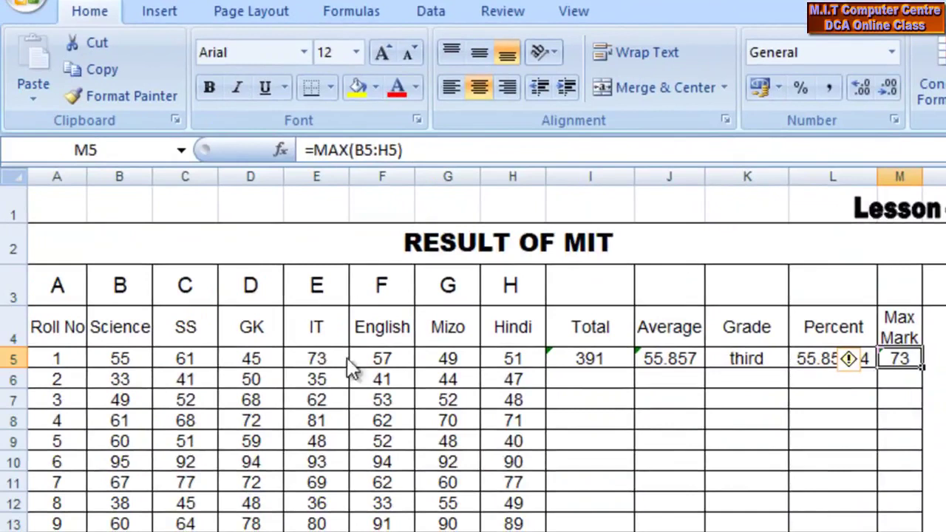
{"action": "left_click", "coordinate": [323, 359]}
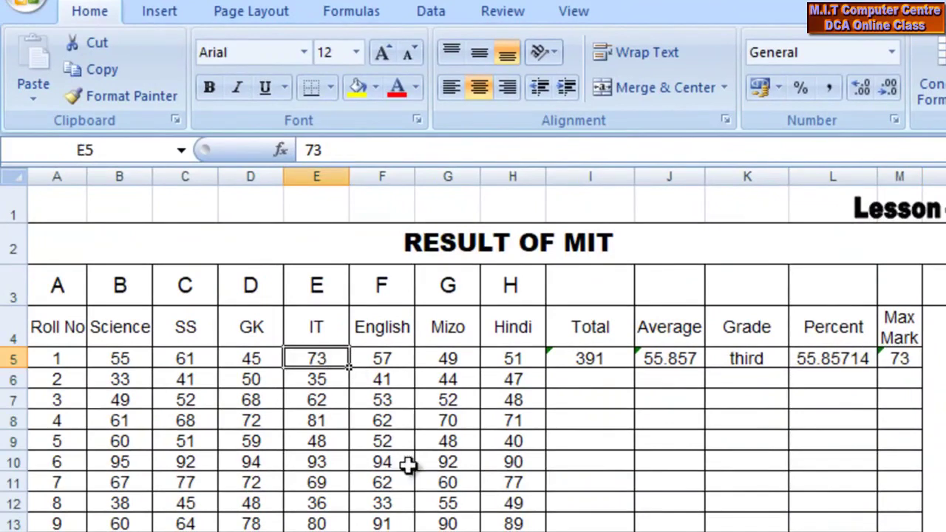
{"action": "left_click", "coordinate": [909, 360]}
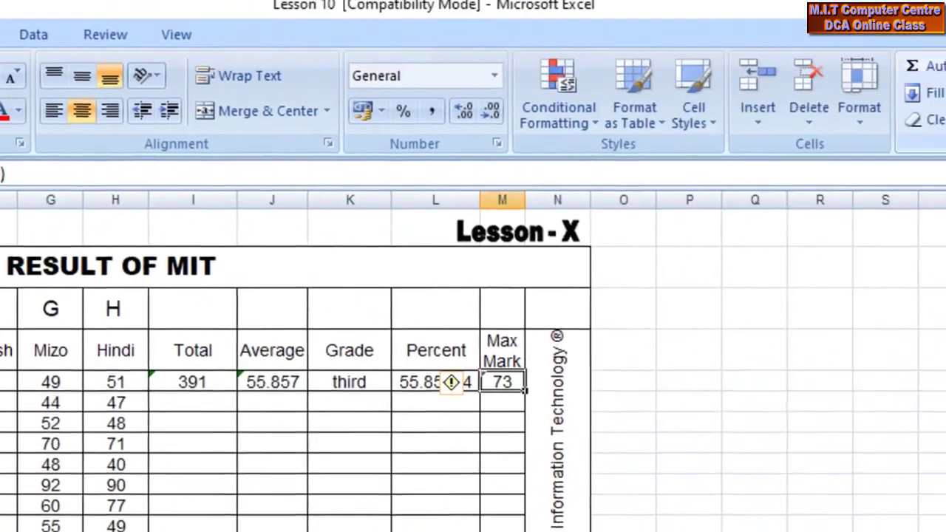
Review the grading rules and conditional formatting tasks listed below the mark table
{"action": "left_click", "coordinate": [753, 80]}
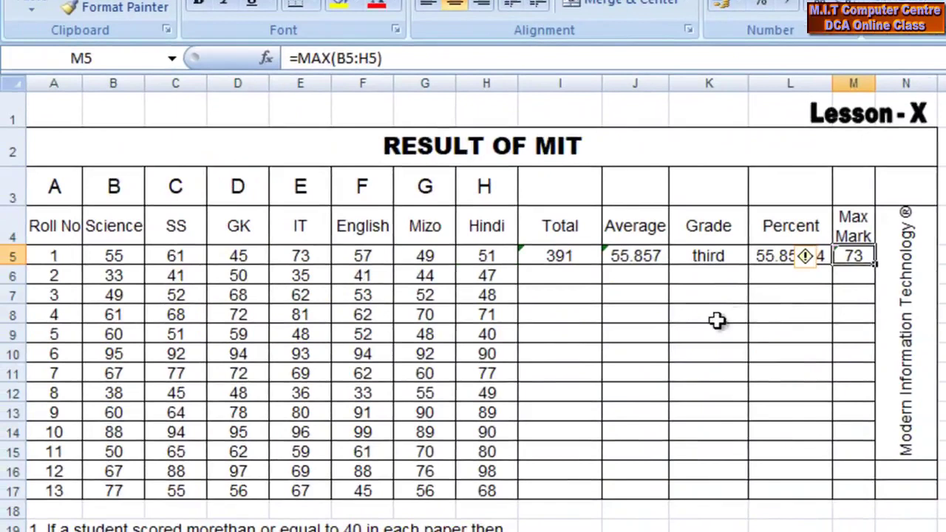
{"action": "left_click", "coordinate": [122, 456]}
{"action": "left_click", "coordinate": [803, 353]}
{"action": "scroll", "coordinate": [813, 344], "scroll_direction": "down", "scroll_amount": 2}
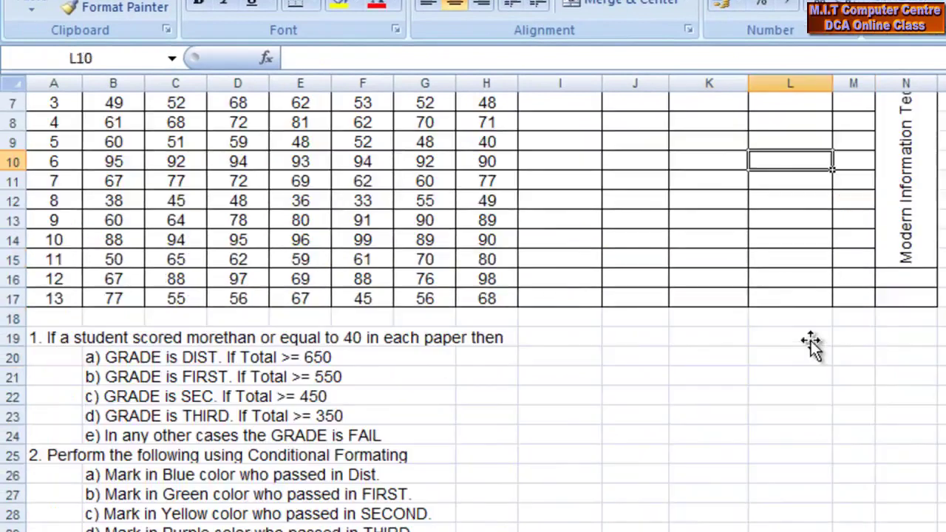
{"action": "scroll", "coordinate": [808, 346], "scroll_direction": "up", "scroll_amount": 2}
{"action": "scroll", "coordinate": [713, 354], "scroll_direction": "down", "scroll_amount": 4}
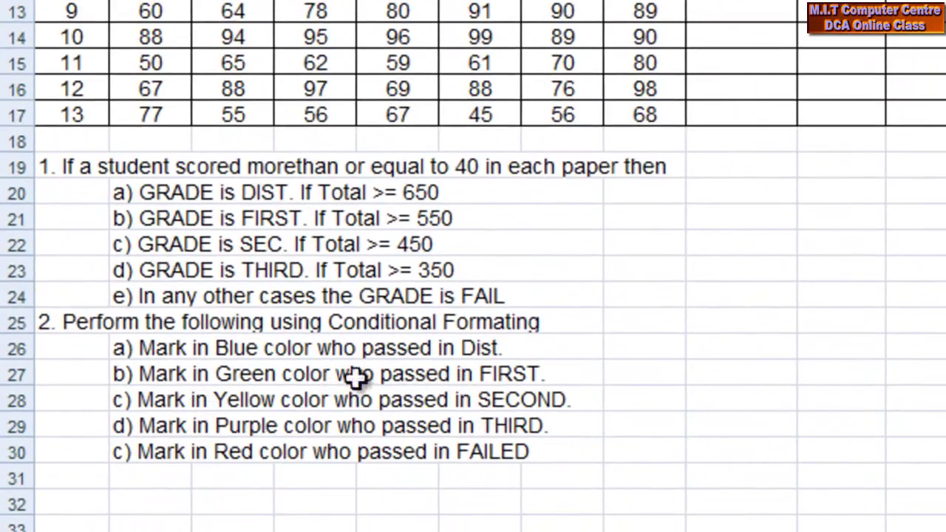
Start an Equal To highlight rule on the first student's grade in K5 that matches the value ="third"
{"action": "scroll", "coordinate": [575, 449], "scroll_direction": "up", "scroll_amount": 3}
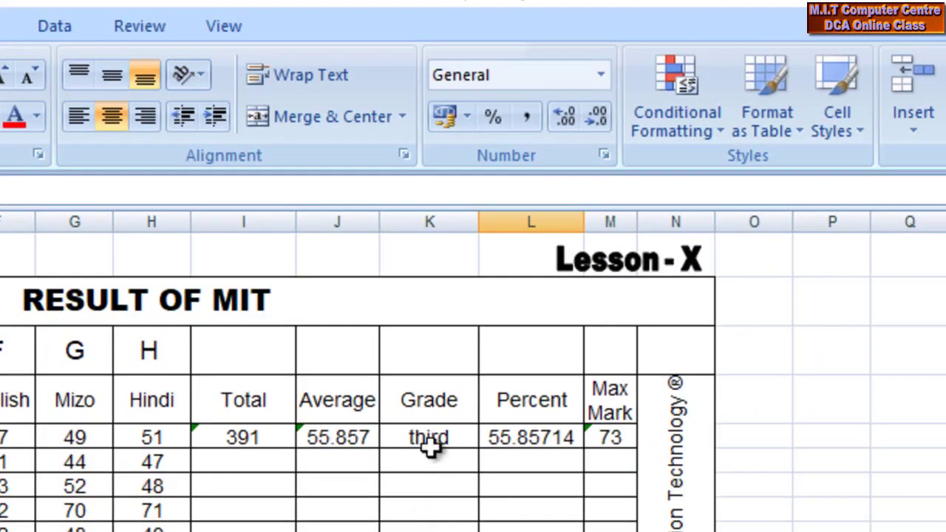
{"action": "left_click", "coordinate": [827, 142]}
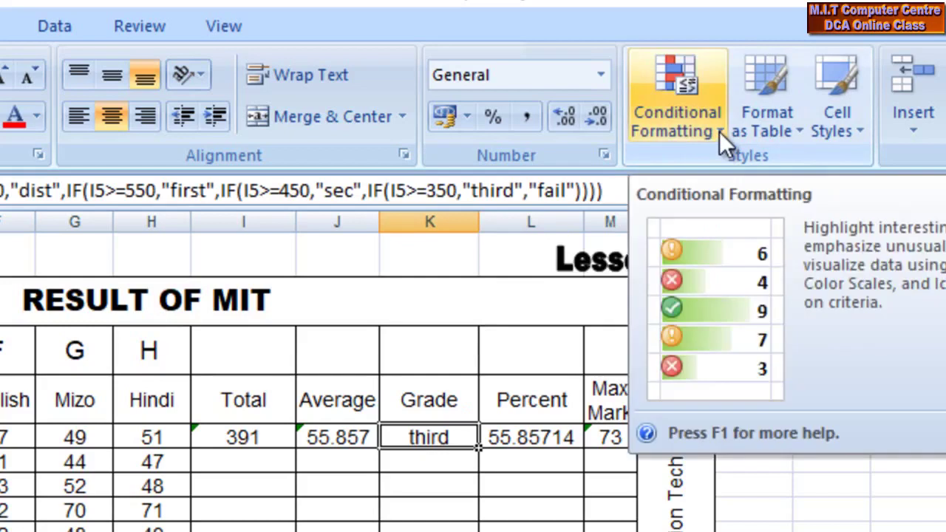
{"action": "left_click", "coordinate": [719, 132]}
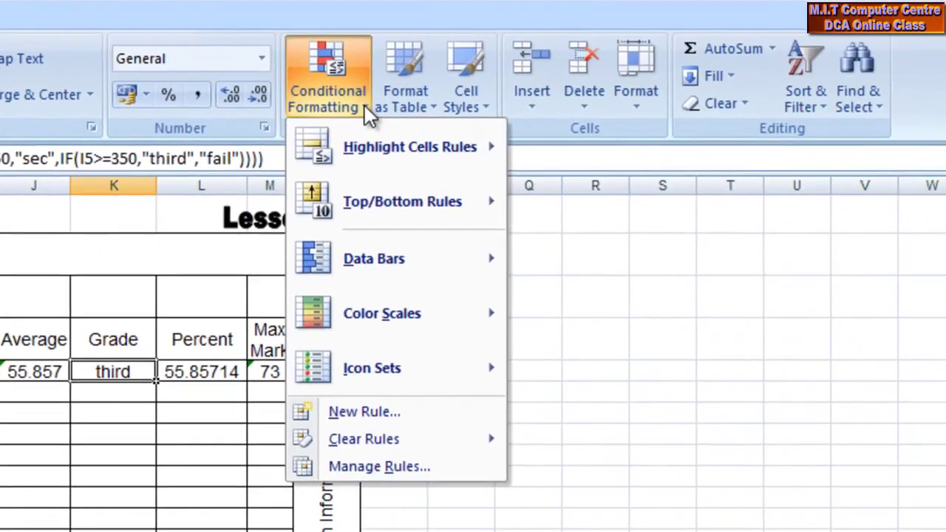
{"action": "mouse_move", "coordinate": [369, 138]}
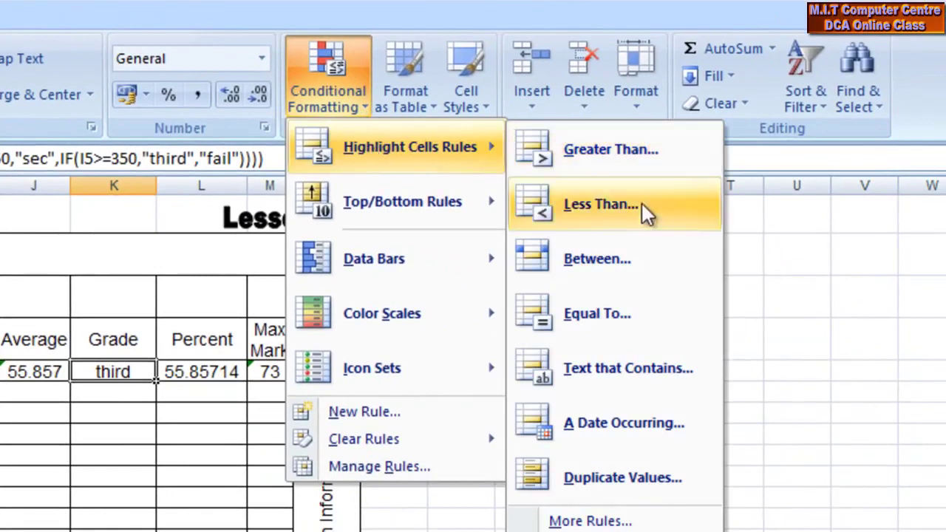
{"action": "left_click", "coordinate": [619, 314]}
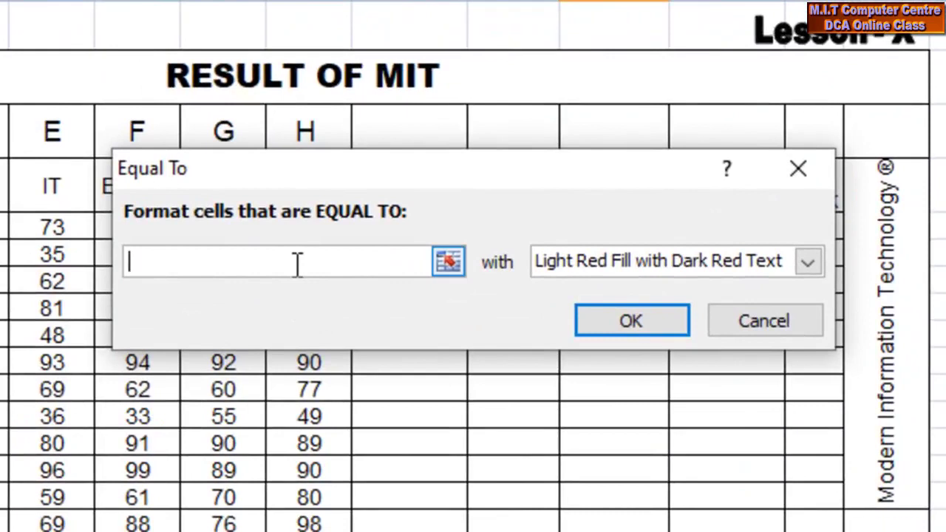
{"action": "type", "text": "=\"th"}
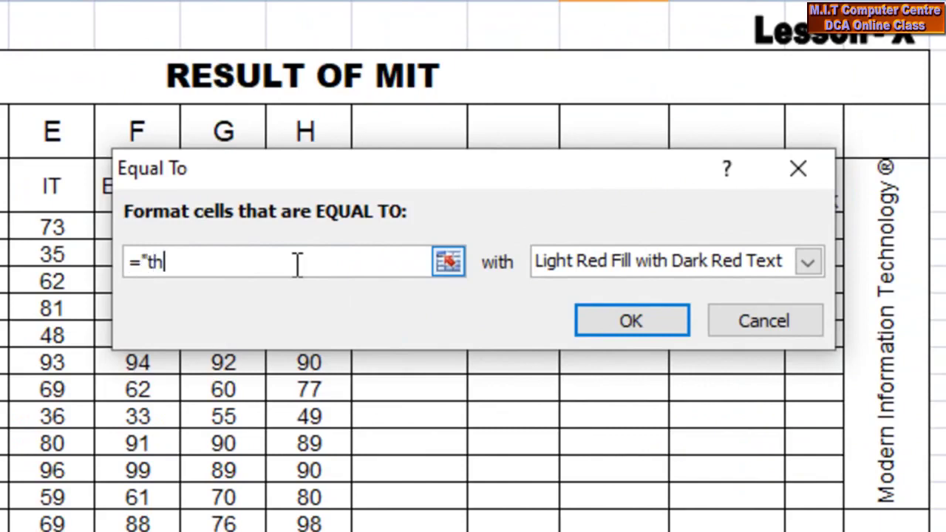
{"action": "type", "text": "ird"}
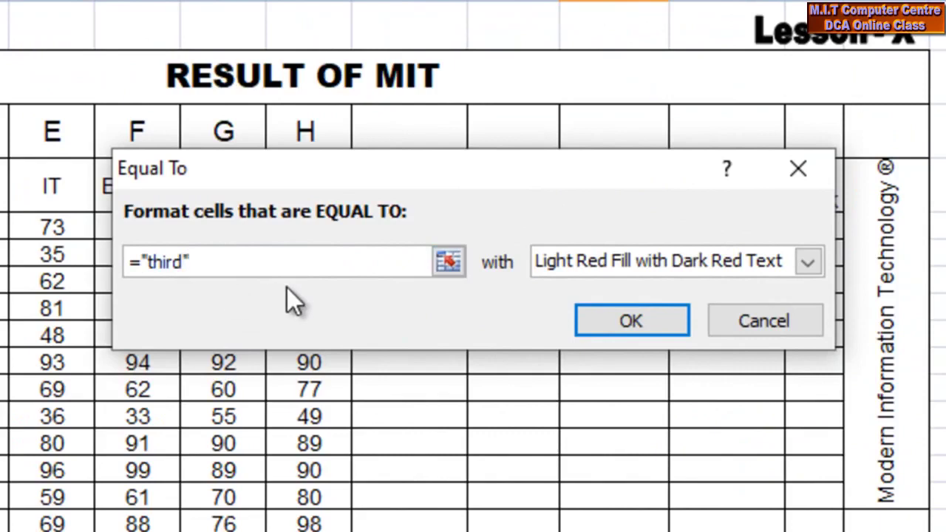
Give the "third" rule a custom format with an italic red font, and apply the rule to K5
{"action": "left_click", "coordinate": [812, 266]}
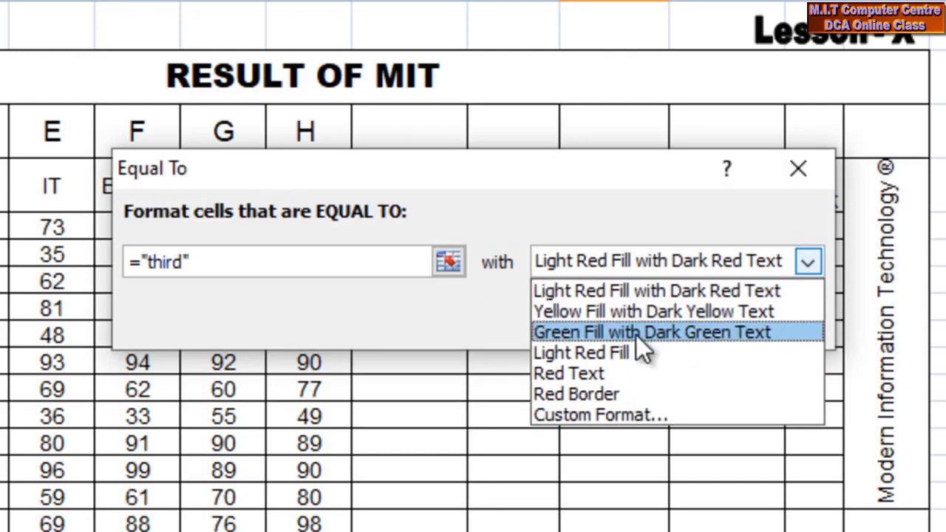
{"action": "left_click", "coordinate": [634, 414]}
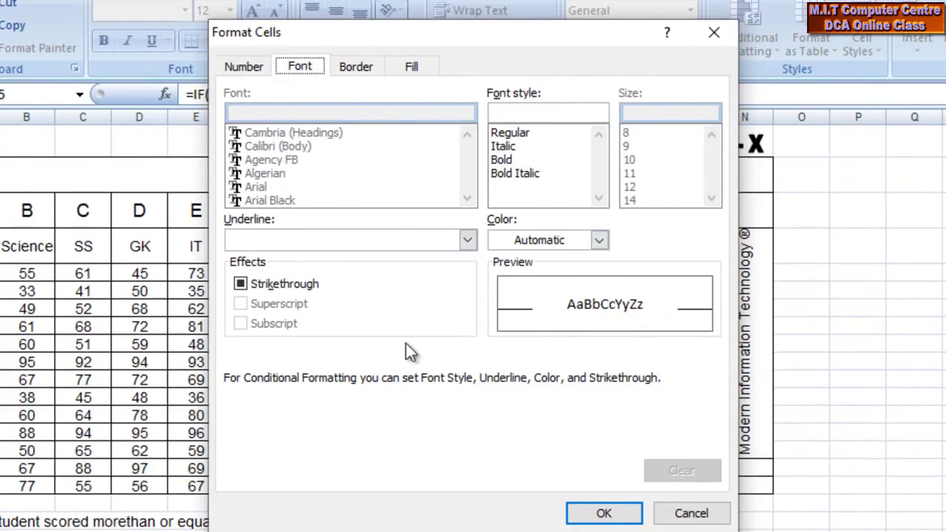
{"action": "left_click", "coordinate": [507, 146]}
{"action": "left_click", "coordinate": [600, 241]}
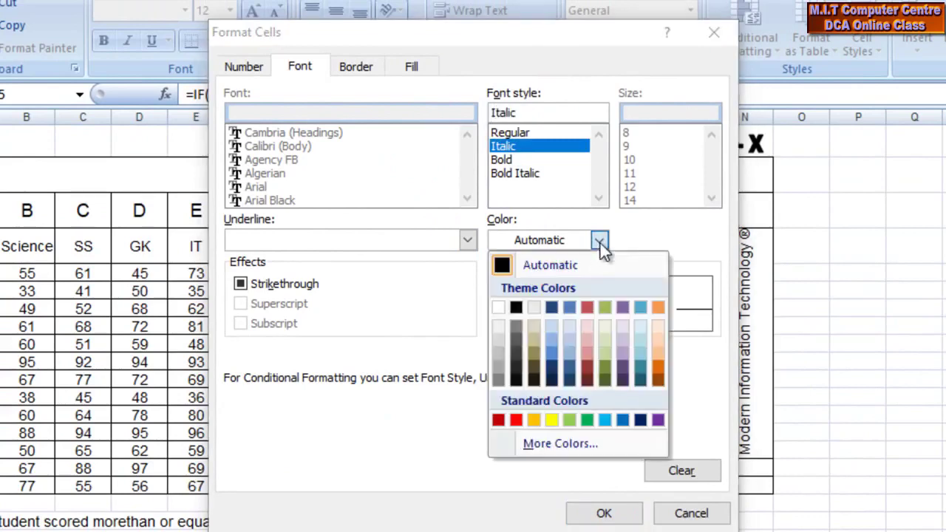
{"action": "left_click", "coordinate": [515, 420]}
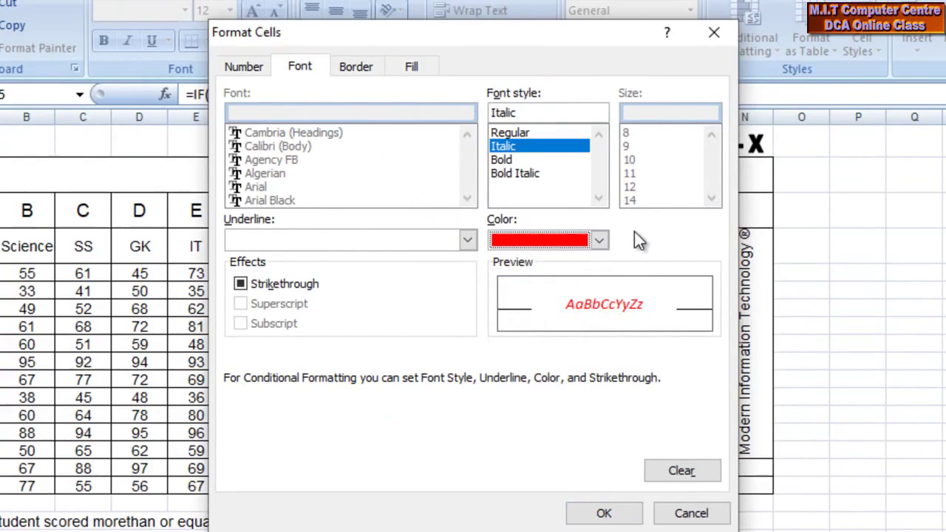
{"action": "left_click", "coordinate": [620, 513]}
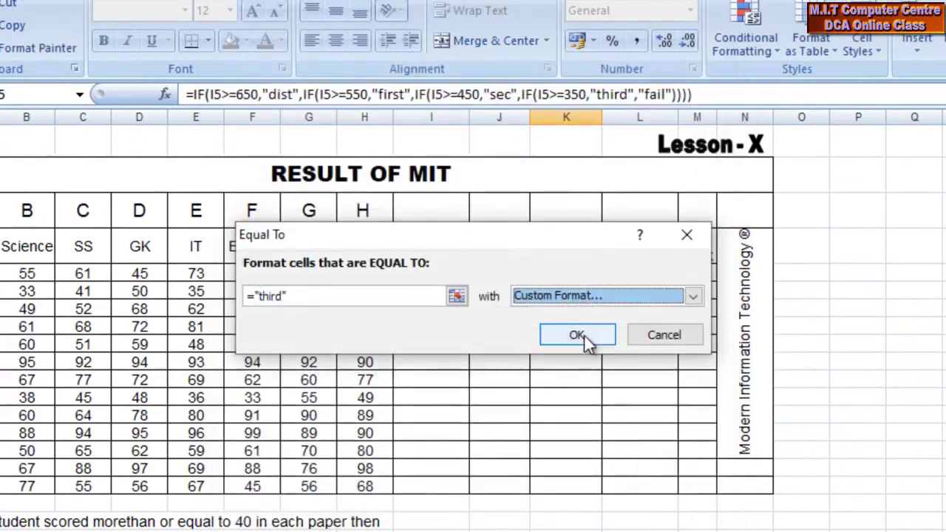
{"action": "left_click", "coordinate": [578, 335]}
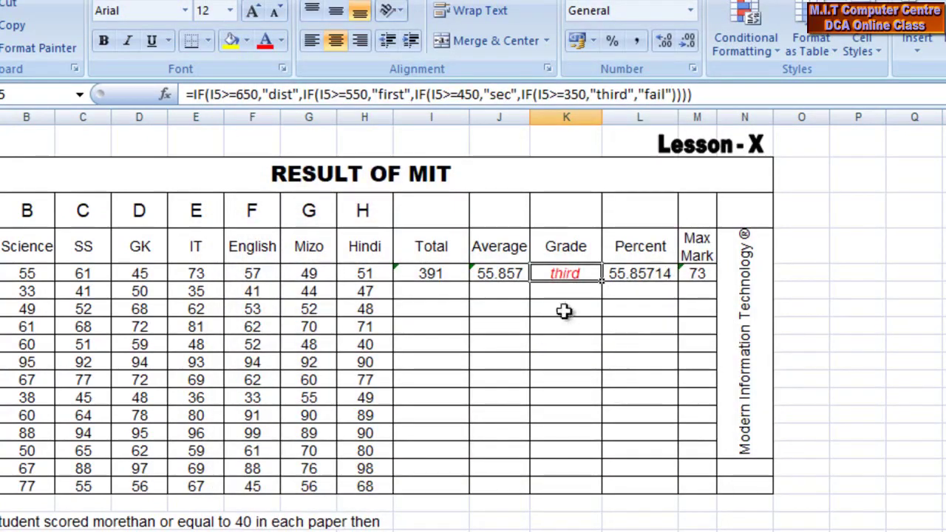
{"action": "left_click", "coordinate": [599, 397]}
{"action": "left_click", "coordinate": [541, 378]}
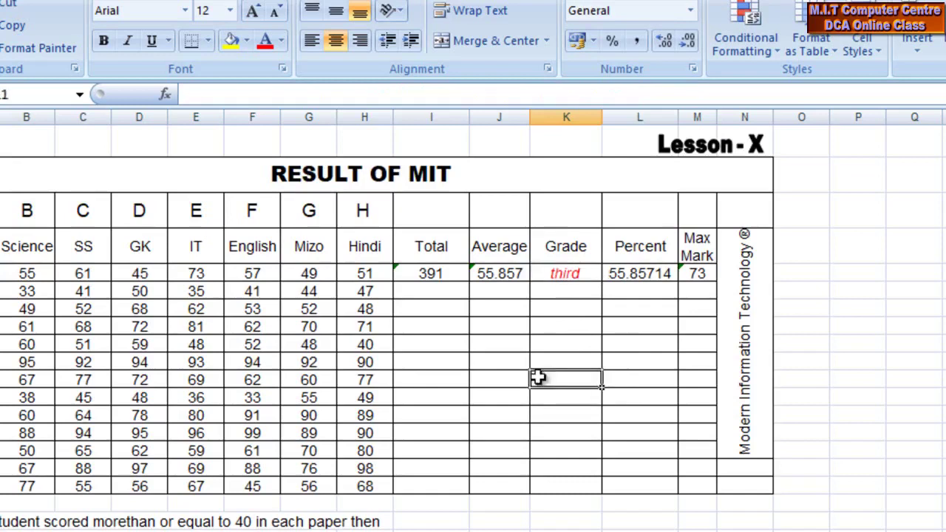
{"action": "left_click", "coordinate": [423, 293]}
{"action": "left_click", "coordinate": [502, 293]}
{"action": "left_click", "coordinate": [566, 295]}
{"action": "left_click", "coordinate": [643, 292]}
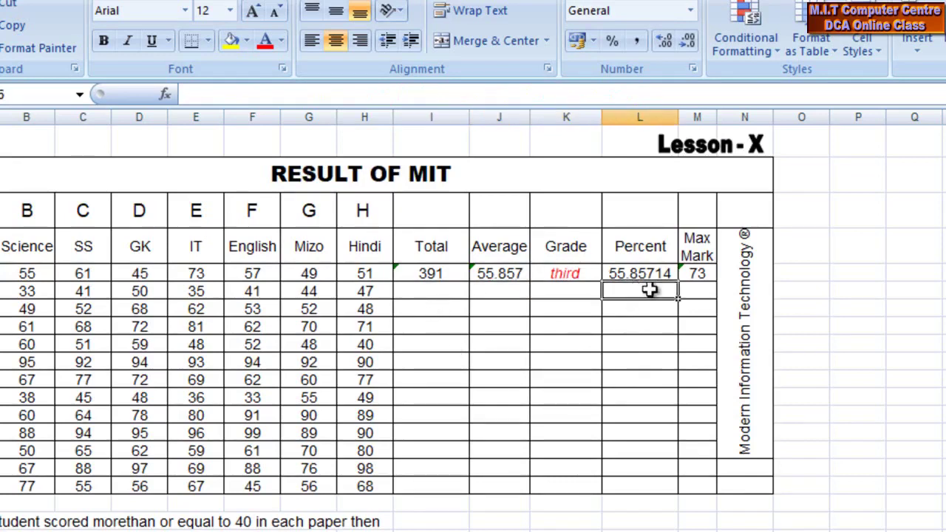
{"action": "left_click", "coordinate": [687, 288]}
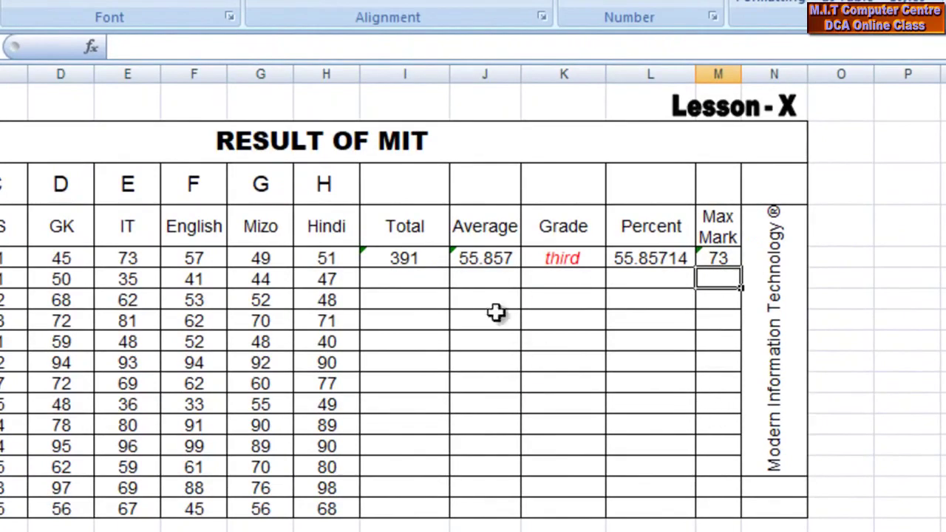
Copy the Total and Average formulas from I5 and J5 down to row 17, and check several of the copied average formulas
{"action": "left_click", "coordinate": [436, 260]}
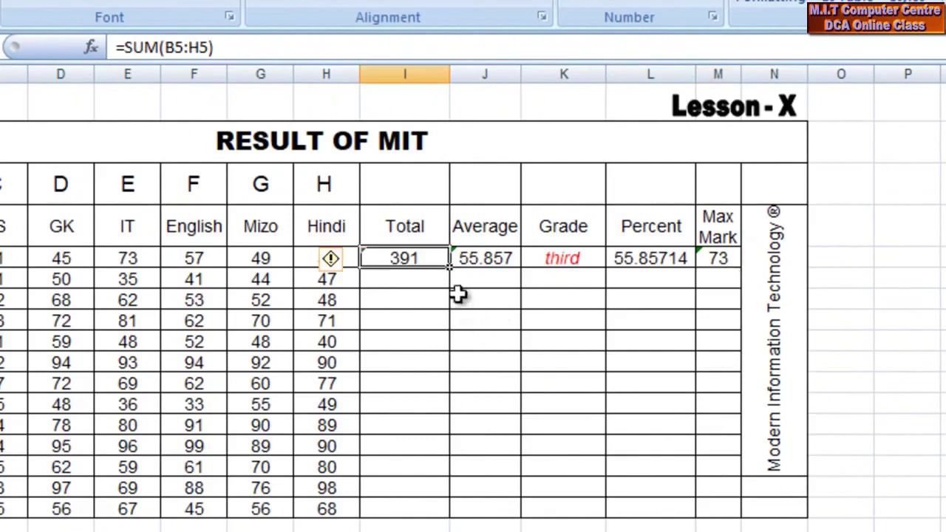
{"action": "left_click_drag", "start_coordinate": [449, 267], "coordinate": [462, 516]}
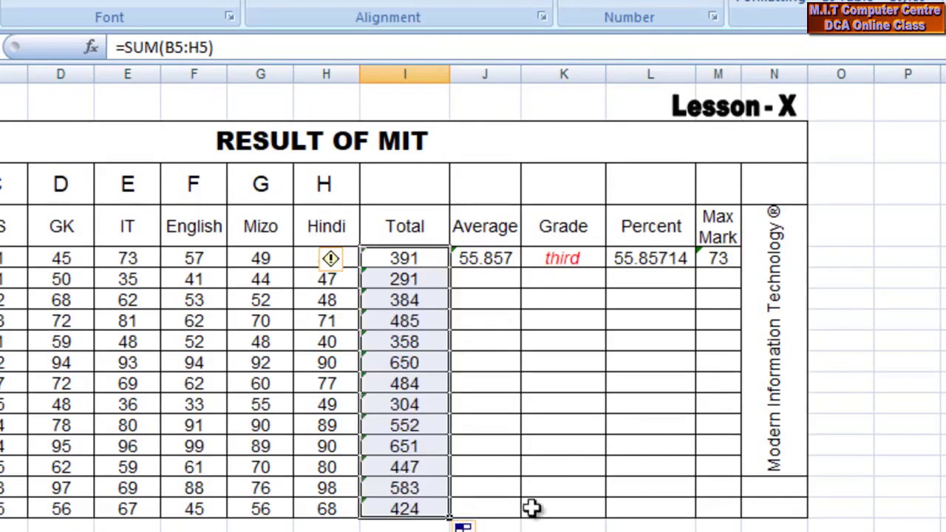
{"action": "left_click", "coordinate": [479, 266]}
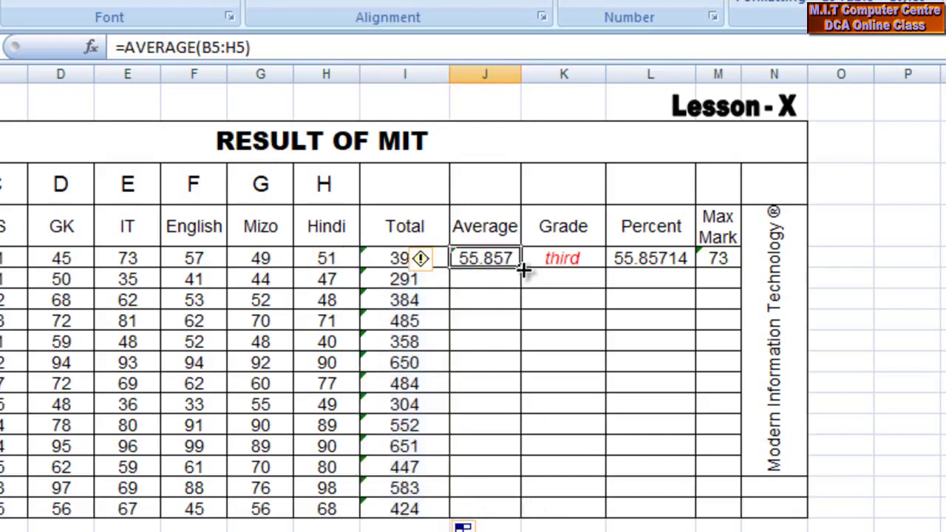
{"action": "left_click_drag", "start_coordinate": [522, 268], "coordinate": [521, 516]}
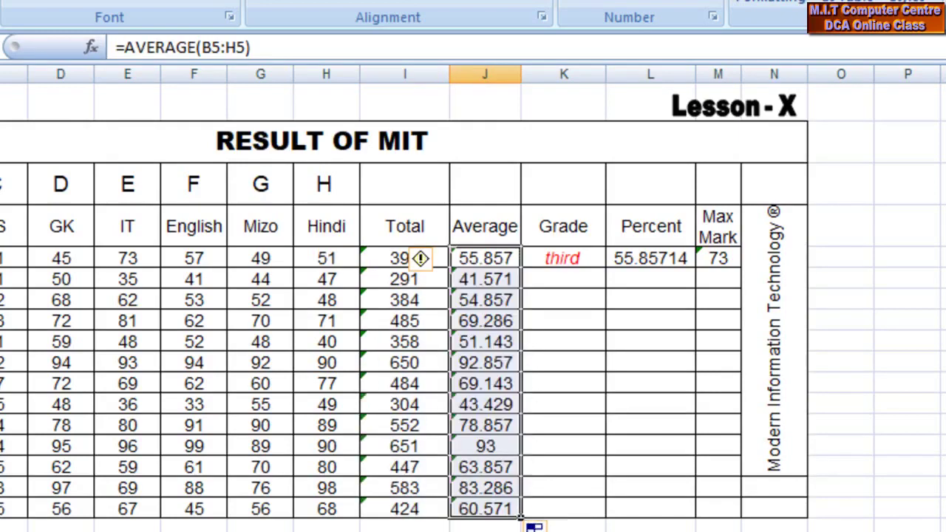
{"action": "left_click", "coordinate": [490, 321]}
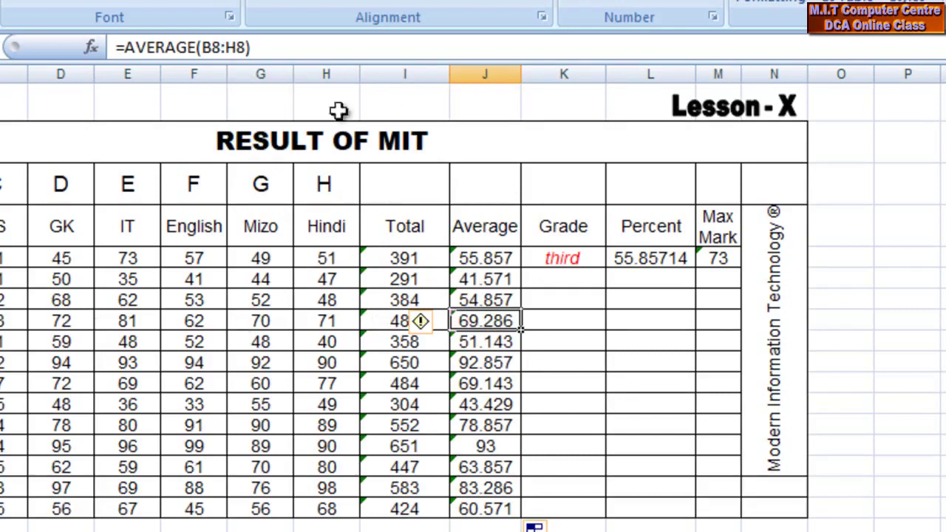
{"action": "left_click", "coordinate": [498, 343]}
{"action": "left_click", "coordinate": [506, 382]}
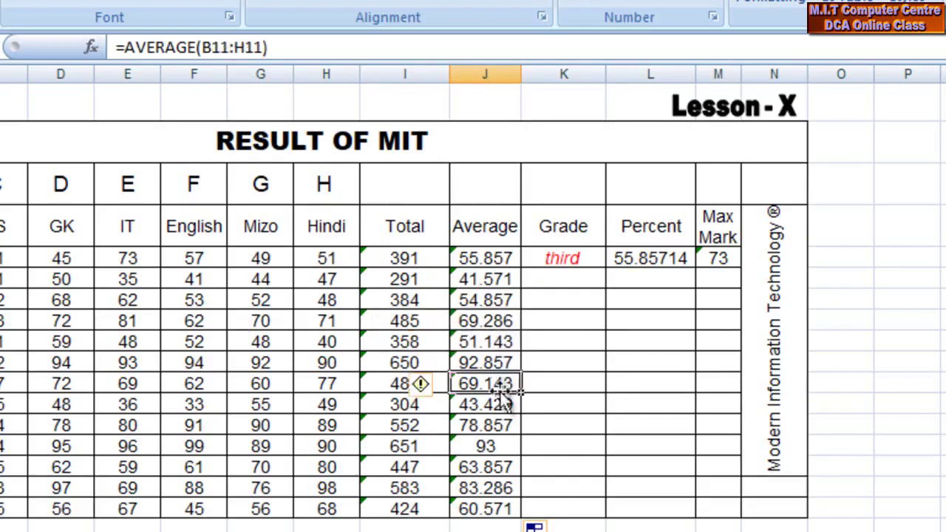
{"action": "left_click", "coordinate": [507, 425]}
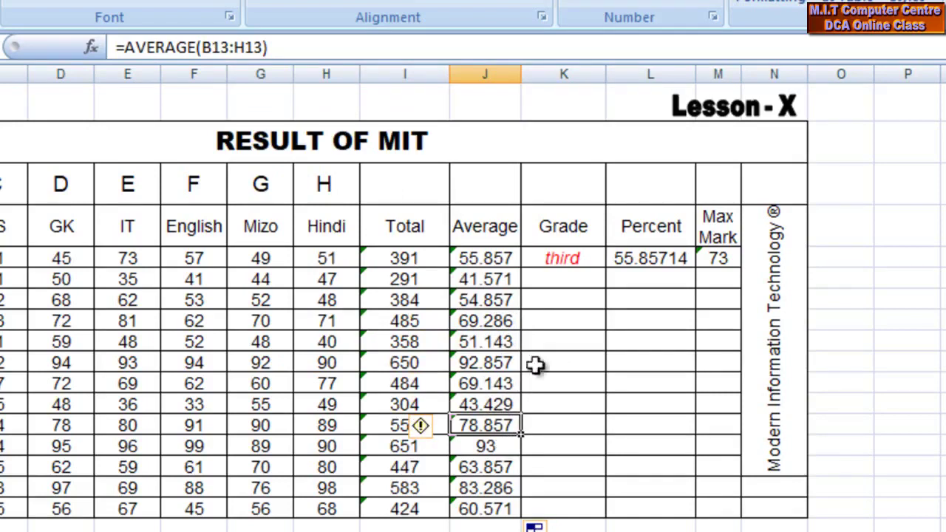
Copy the Grade formula with its conditional format from K5 down to K17, and check several of the copied IF formulas
{"action": "left_click", "coordinate": [581, 262]}
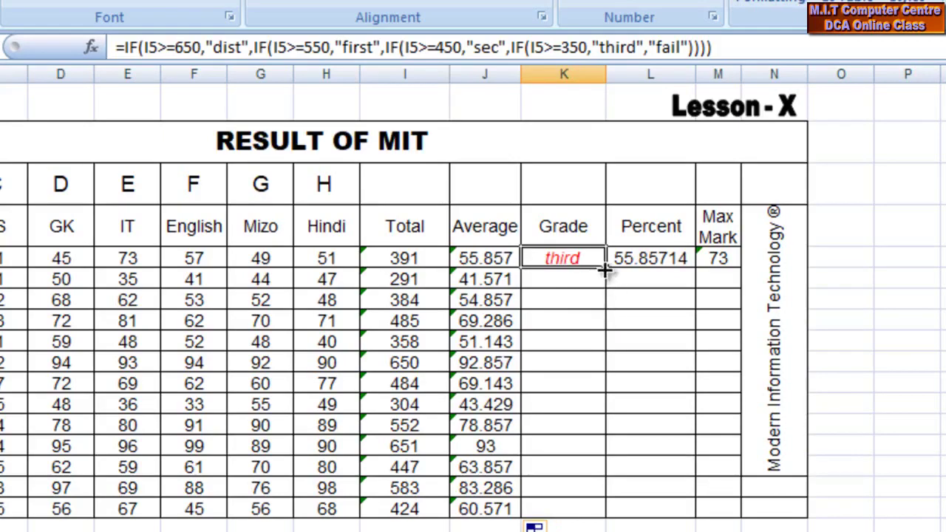
{"action": "left_click_drag", "start_coordinate": [604, 271], "coordinate": [598, 521]}
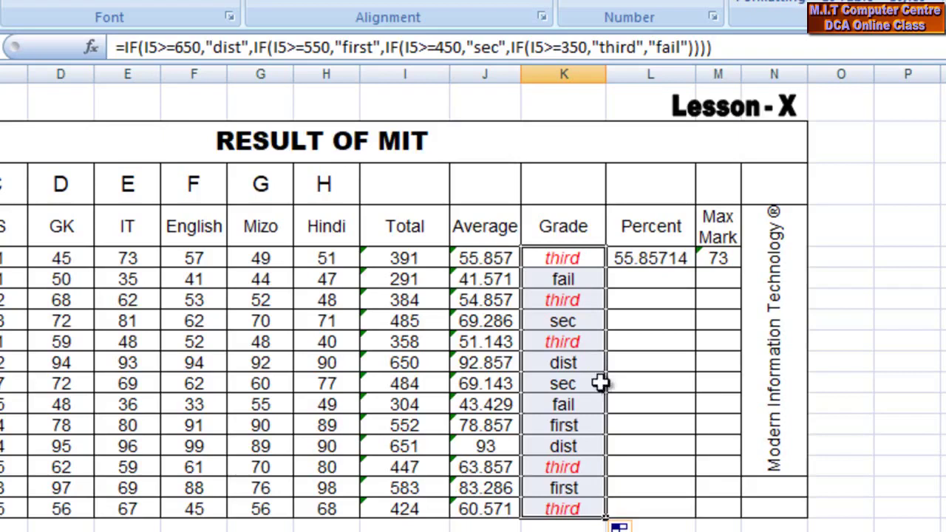
{"action": "left_click", "coordinate": [574, 447]}
{"action": "left_click", "coordinate": [576, 409]}
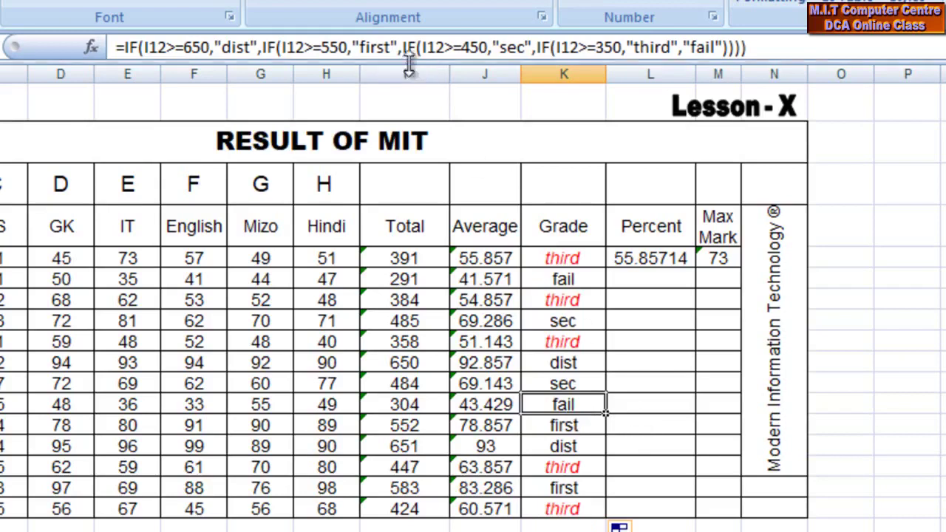
{"action": "left_click", "coordinate": [563, 358]}
{"action": "left_click", "coordinate": [565, 340]}
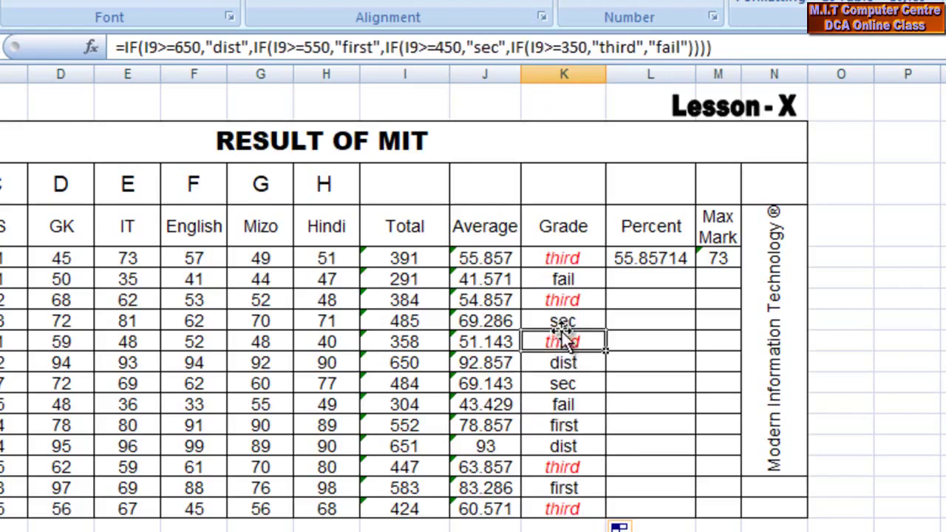
Copy the Percent and Max Mark formulas from L5 and M5 down to row 17, and spot-check formulas in the filled columns
{"action": "left_click", "coordinate": [629, 258]}
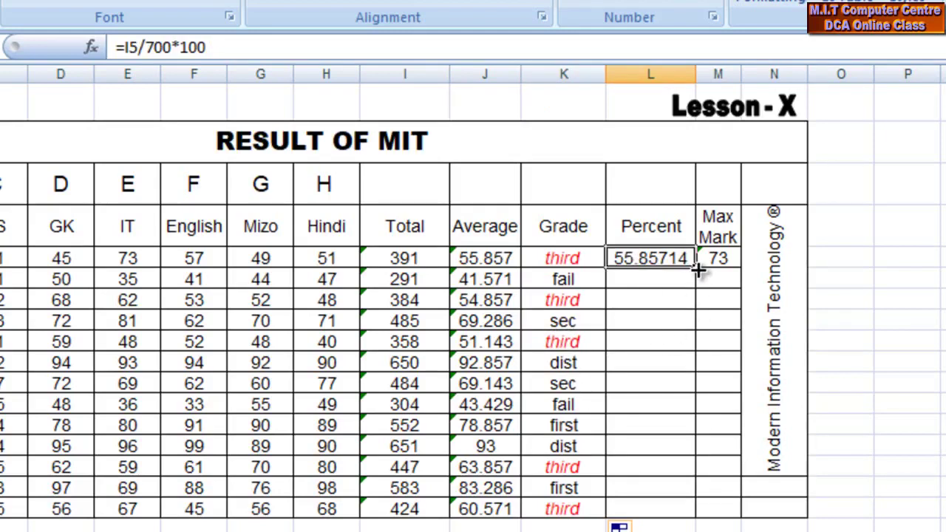
{"action": "left_click_drag", "start_coordinate": [698, 271], "coordinate": [693, 518]}
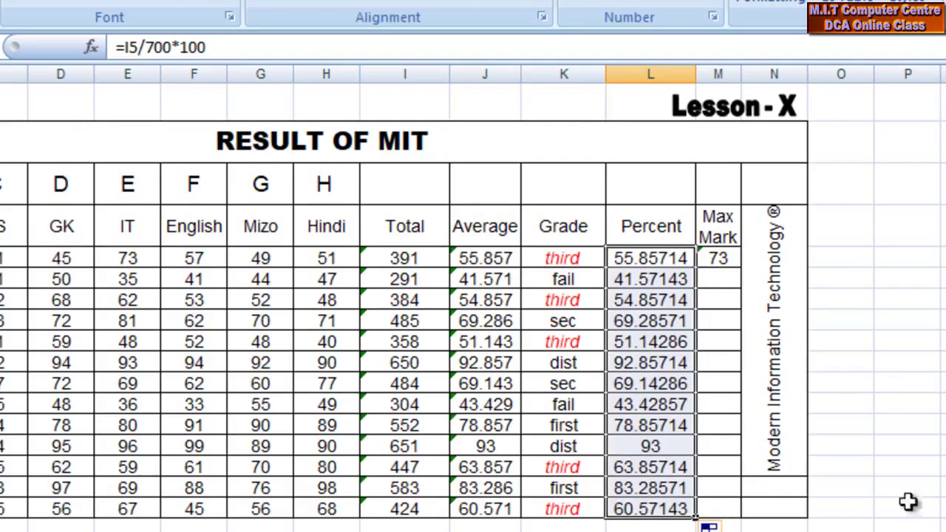
{"action": "left_click", "coordinate": [721, 259]}
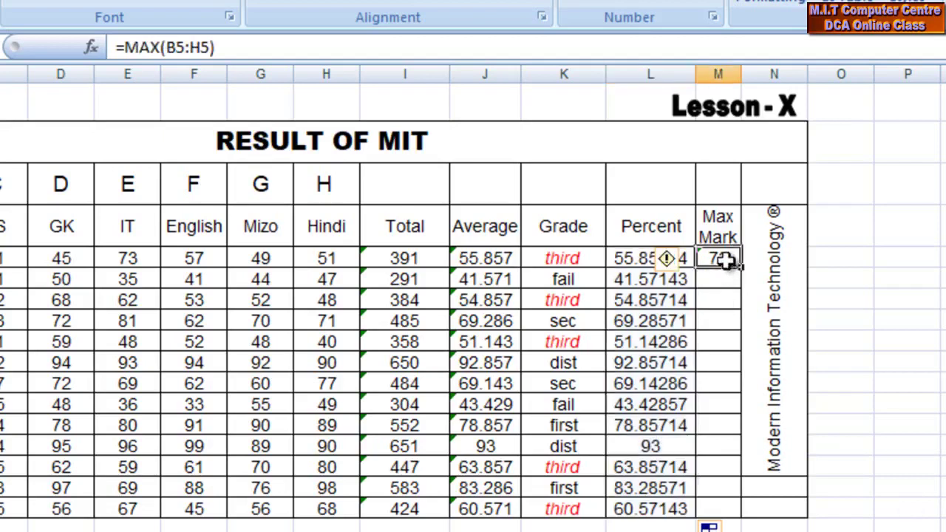
{"action": "left_click_drag", "start_coordinate": [741, 267], "coordinate": [750, 518]}
{"action": "left_click", "coordinate": [562, 405]}
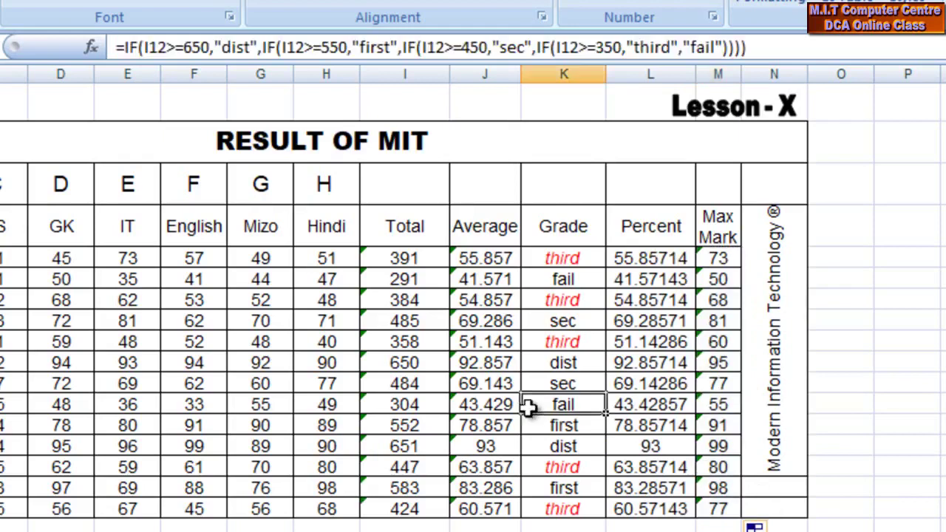
{"action": "left_click", "coordinate": [488, 383]}
{"action": "left_click", "coordinate": [436, 344]}
{"action": "left_click", "coordinate": [517, 329]}
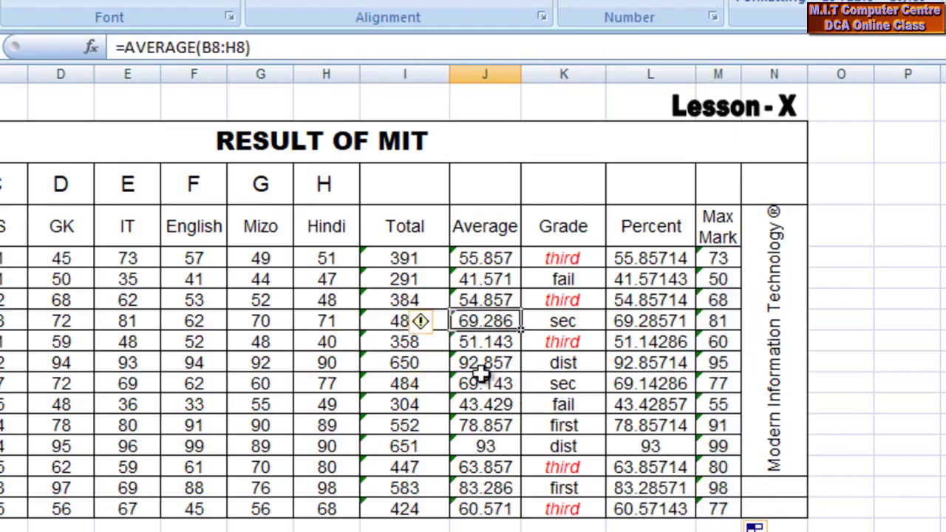
Ignore the formula error flagged on the second student's total in I6
{"action": "left_click", "coordinate": [377, 281]}
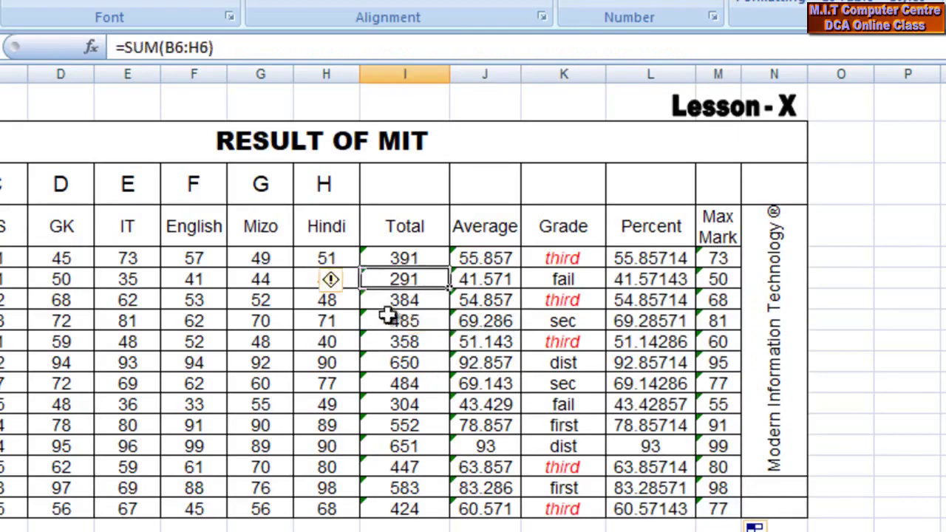
{"action": "left_click", "coordinate": [351, 282]}
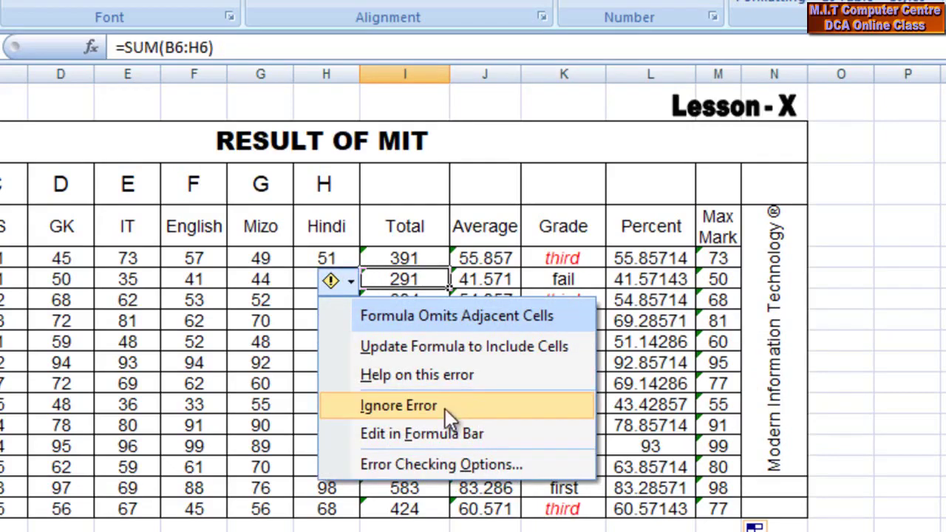
{"action": "left_click", "coordinate": [445, 409]}
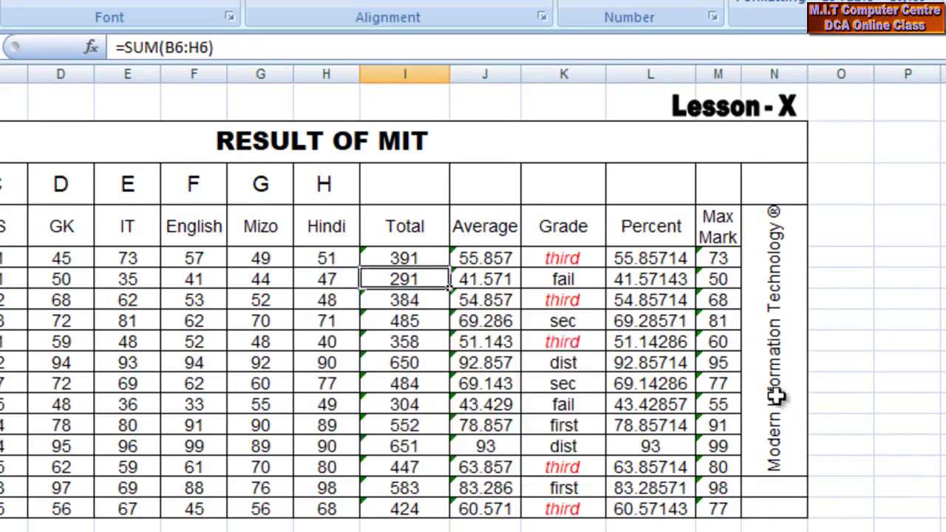
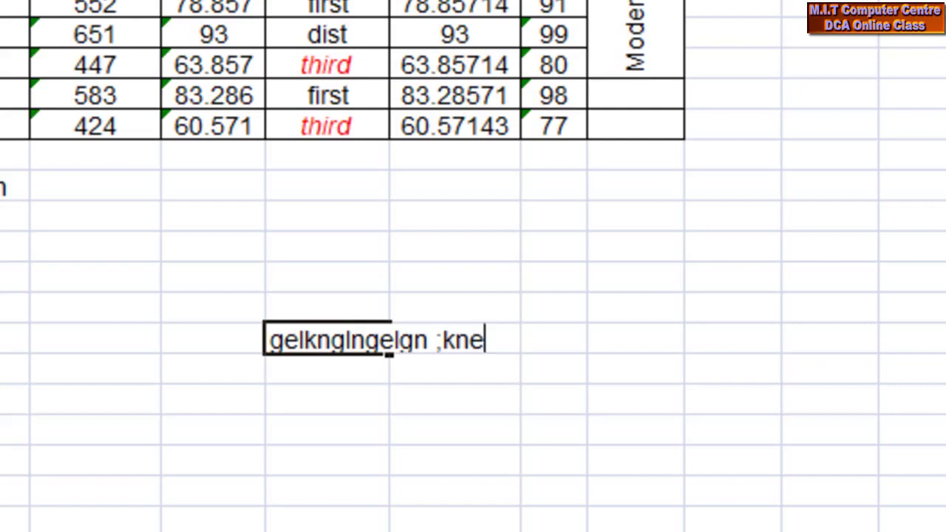
Add the registered symbol ® at the end of the sample text in K24 by entering (r), and commit the cell
{"action": "type", "text": "(r)"}
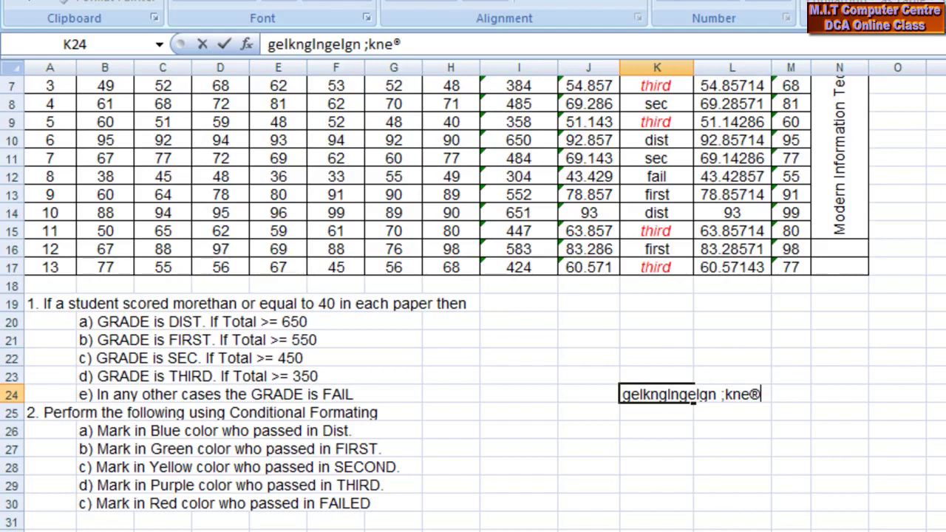
{"action": "left_click", "coordinate": [897, 416]}
{"action": "left_click", "coordinate": [849, 382]}
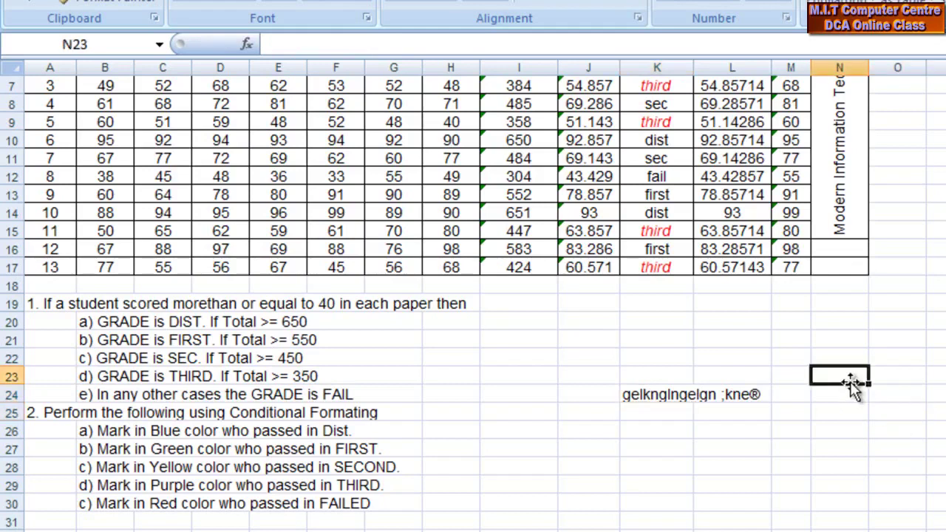
{"action": "left_click", "coordinate": [801, 426]}
{"action": "key", "text": "Up"}
{"action": "key", "text": "Up"}
{"action": "key", "text": "Right"}
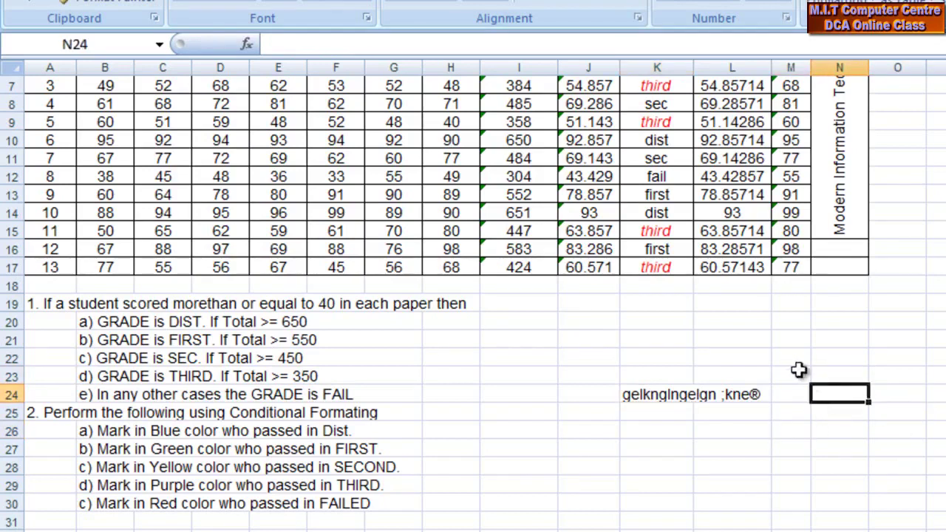
{"action": "key", "text": "Left"}
{"action": "key", "text": "Up"}
{"action": "key", "text": "Up"}
{"action": "key", "text": "Down"}
{"action": "key", "text": "Down"}
{"action": "left_click", "coordinate": [797, 375]}
{"action": "left_click", "coordinate": [796, 411]}
{"action": "left_click", "coordinate": [788, 431]}
{"action": "left_click", "coordinate": [795, 450]}
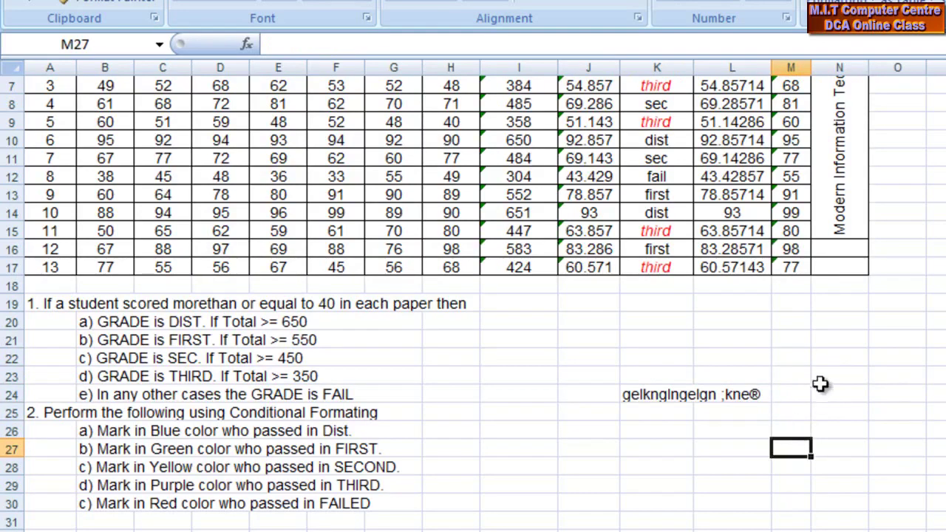
{"action": "scroll", "coordinate": [821, 385], "scroll_direction": "up", "scroll_amount": 2}
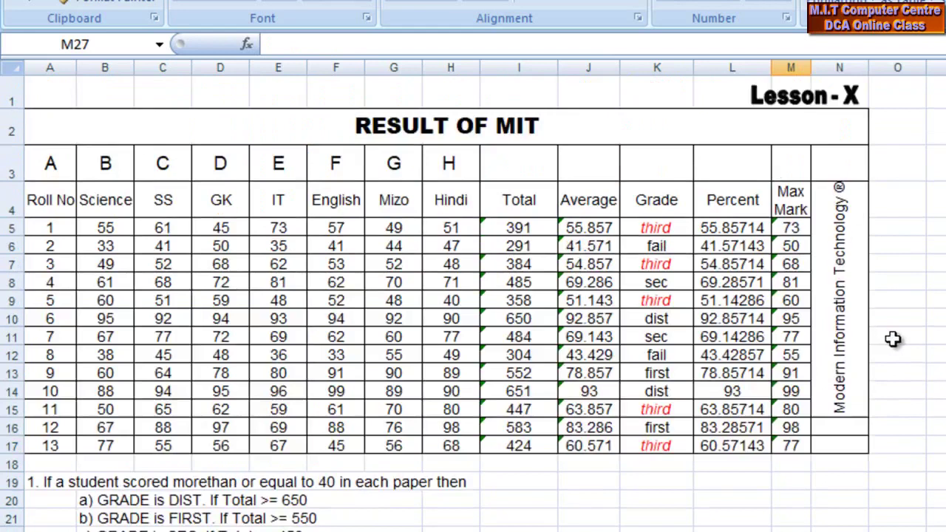